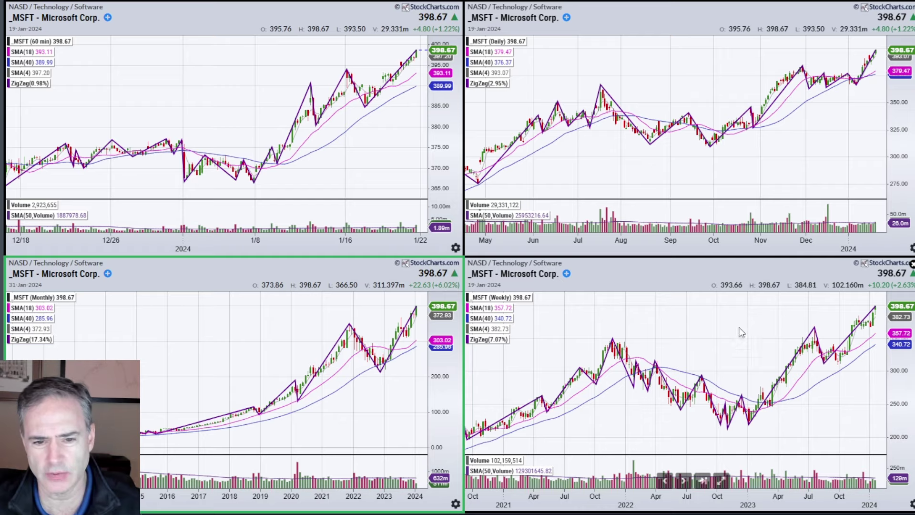
Expand the weekly MSFT chart from the four-chart layout to full screen.
{"action": "left_click", "coordinate": [721, 478]}
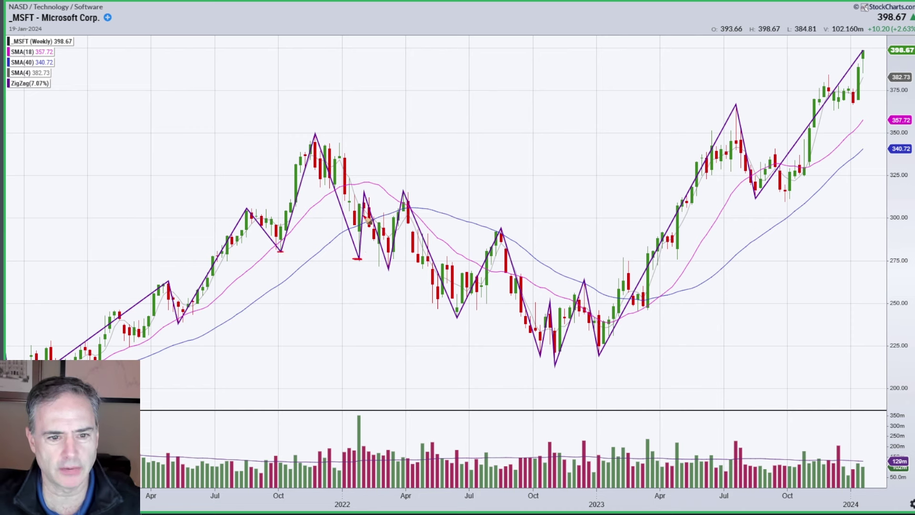
Mark the early-2022 swing high and low with red lines, an arrow and a circle.
{"action": "left_click_drag", "start_coordinate": [362, 189], "coordinate": [376, 190]}
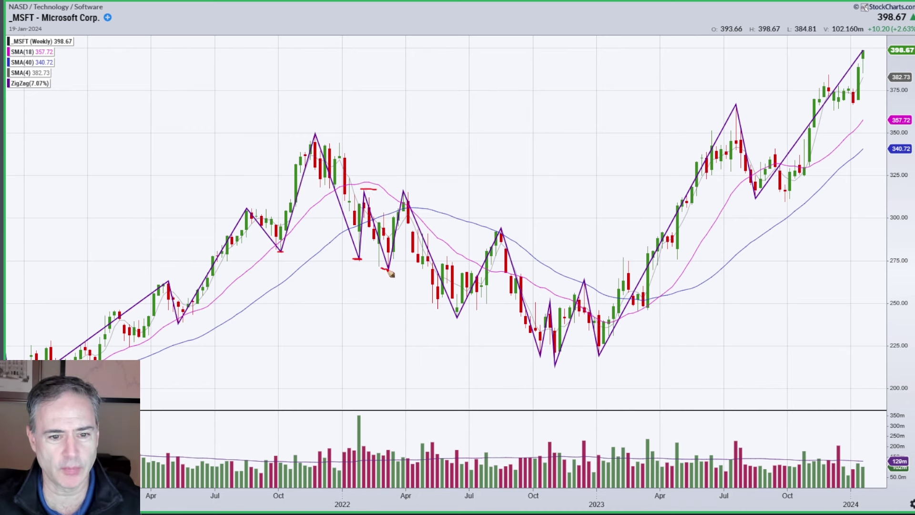
{"action": "left_click_drag", "start_coordinate": [390, 273], "coordinate": [395, 270]}
{"action": "mouse_move", "coordinate": [335, 280]}
{"action": "left_mouse_down"}
{"action": "mouse_move", "coordinate": [378, 272]}
{"action": "mouse_move", "coordinate": [364, 277]}
{"action": "left_mouse_up"}
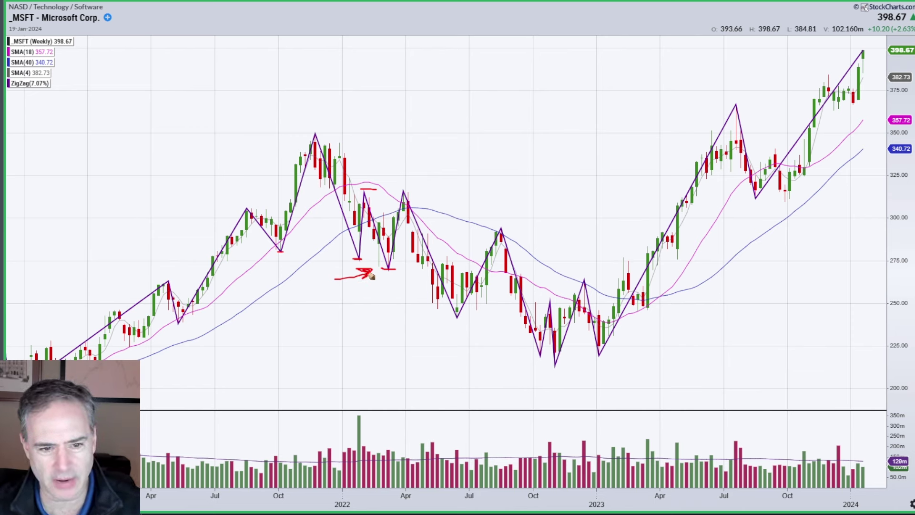
{"action": "mouse_move", "coordinate": [387, 267]}
{"action": "left_mouse_down"}
{"action": "mouse_move", "coordinate": [398, 272]}
{"action": "mouse_move", "coordinate": [385, 263]}
{"action": "left_mouse_up"}
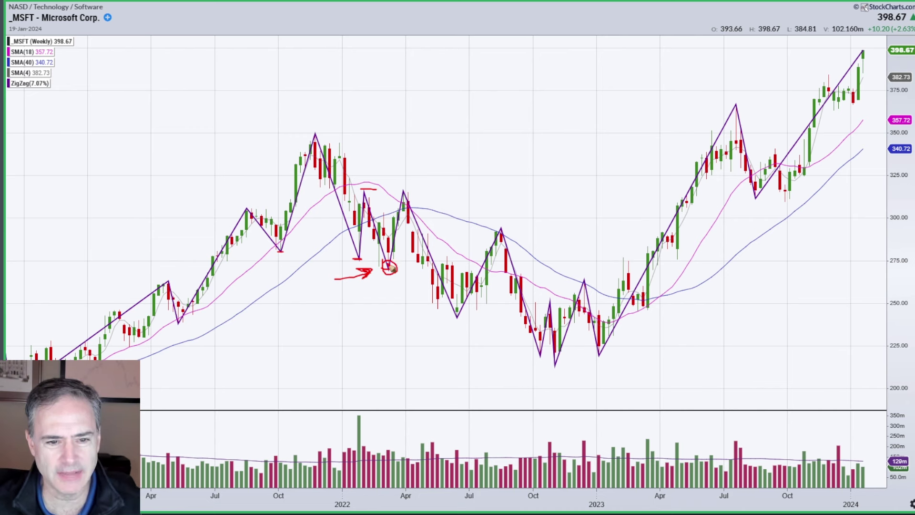
Draw red lines at the ~316 peak and across the early-2022 highs, and trace the swing to the June trough.
{"action": "left_click_drag", "start_coordinate": [400, 192], "coordinate": [416, 193]}
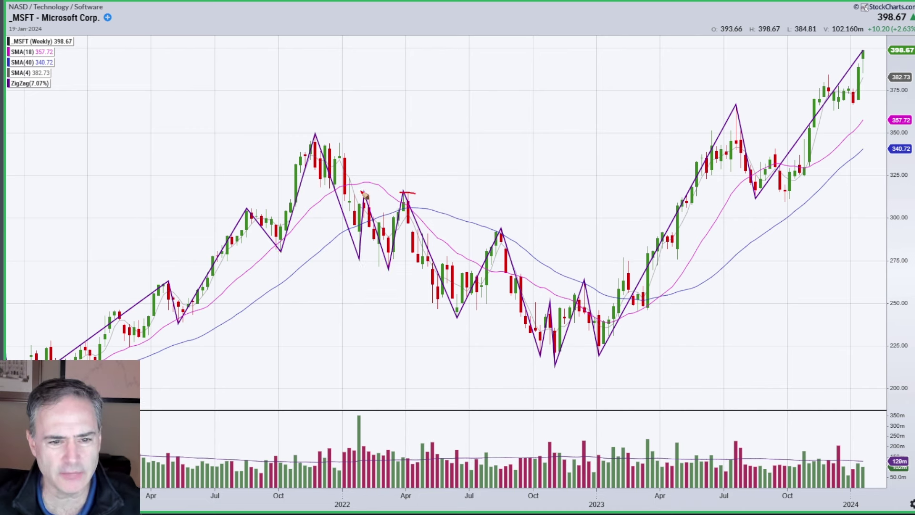
{"action": "left_click_drag", "start_coordinate": [361, 189], "coordinate": [394, 195]}
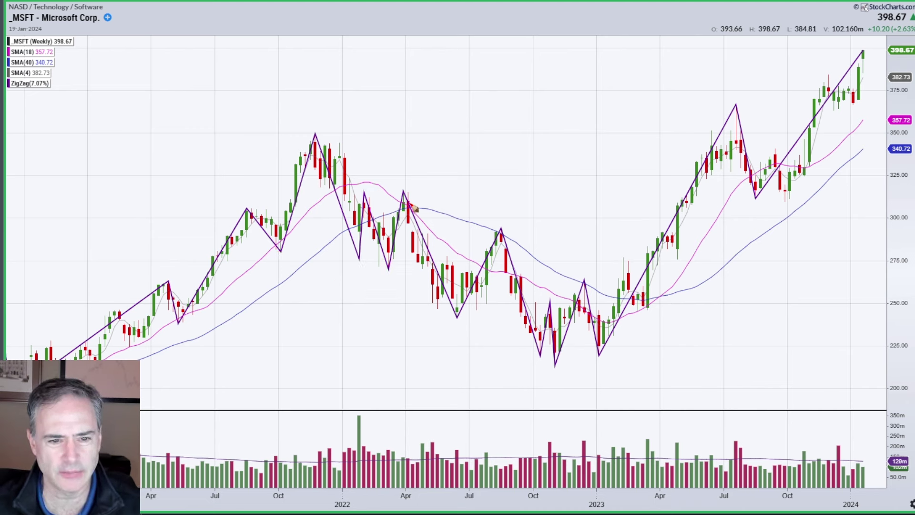
{"action": "mouse_move", "coordinate": [405, 199]}
{"action": "left_mouse_down"}
{"action": "mouse_move", "coordinate": [456, 316]}
{"action": "mouse_move", "coordinate": [506, 238]}
{"action": "mouse_move", "coordinate": [541, 359]}
{"action": "mouse_move", "coordinate": [551, 304]}
{"action": "mouse_move", "coordinate": [556, 369]}
{"action": "mouse_move", "coordinate": [554, 354]}
{"action": "mouse_move", "coordinate": [561, 358]}
{"action": "mouse_move", "coordinate": [586, 288]}
{"action": "mouse_move", "coordinate": [554, 298]}
{"action": "mouse_move", "coordinate": [600, 351]}
{"action": "left_mouse_up"}
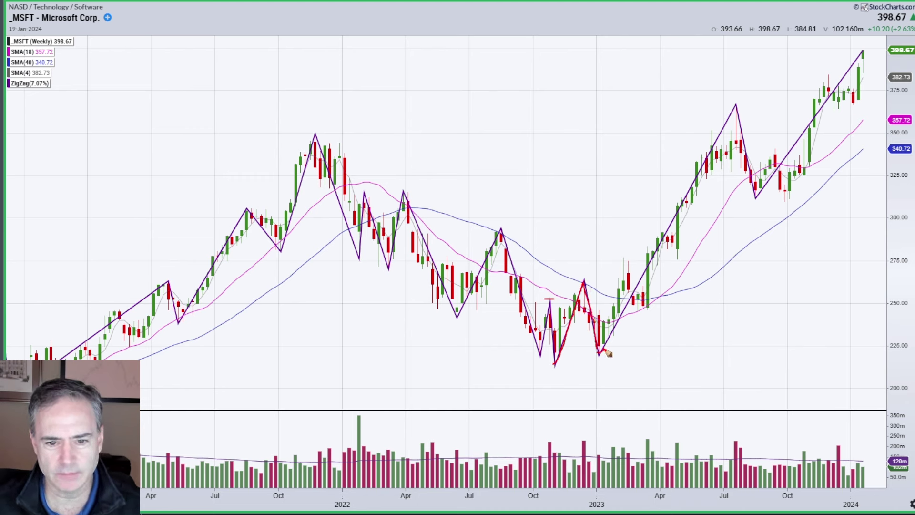
Mark the November 2022 low, January 2023 rally and breakout level in red, then clear them.
{"action": "left_click_drag", "start_coordinate": [552, 366], "coordinate": [557, 366]}
{"action": "left_click_drag", "start_coordinate": [606, 351], "coordinate": [630, 270]}
{"action": "mouse_move", "coordinate": [563, 280]}
{"action": "left_mouse_down"}
{"action": "mouse_move", "coordinate": [630, 279]}
{"action": "mouse_move", "coordinate": [548, 276]}
{"action": "mouse_move", "coordinate": [630, 276]}
{"action": "mouse_move", "coordinate": [610, 283]}
{"action": "left_mouse_up"}
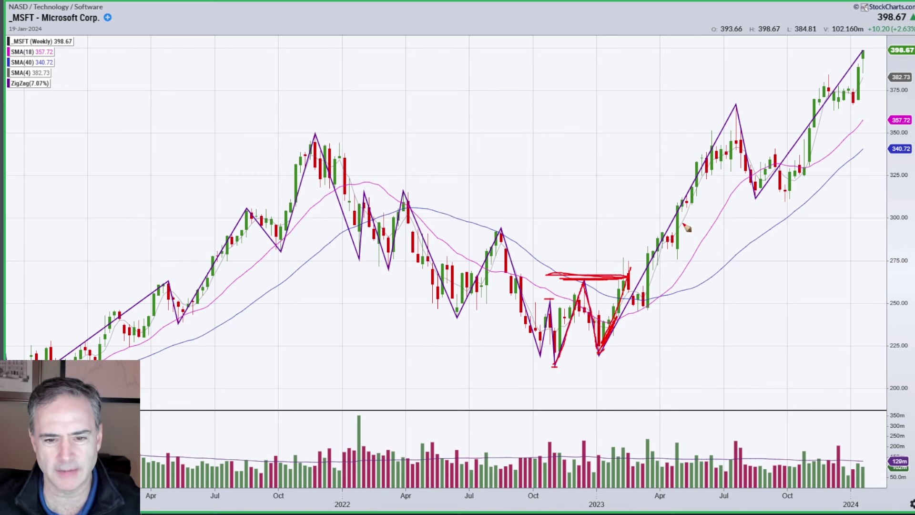
{"action": "key", "text": "e"}
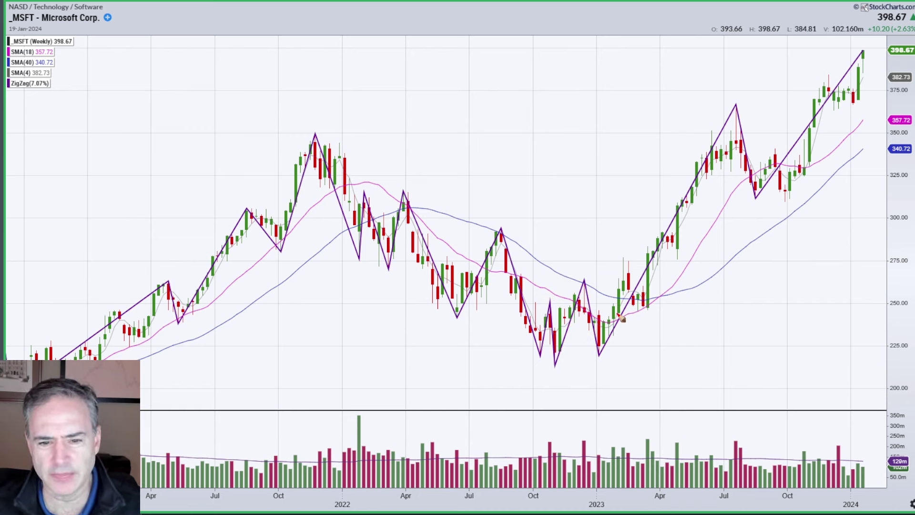
Circle and trace the Feb–Mar 2023 pullback to the pink average, then draw a line up the 2023 rally.
{"action": "mouse_move", "coordinate": [663, 266]}
{"action": "left_mouse_down"}
{"action": "mouse_move", "coordinate": [613, 263]}
{"action": "mouse_move", "coordinate": [635, 295]}
{"action": "mouse_move", "coordinate": [635, 258]}
{"action": "left_mouse_up"}
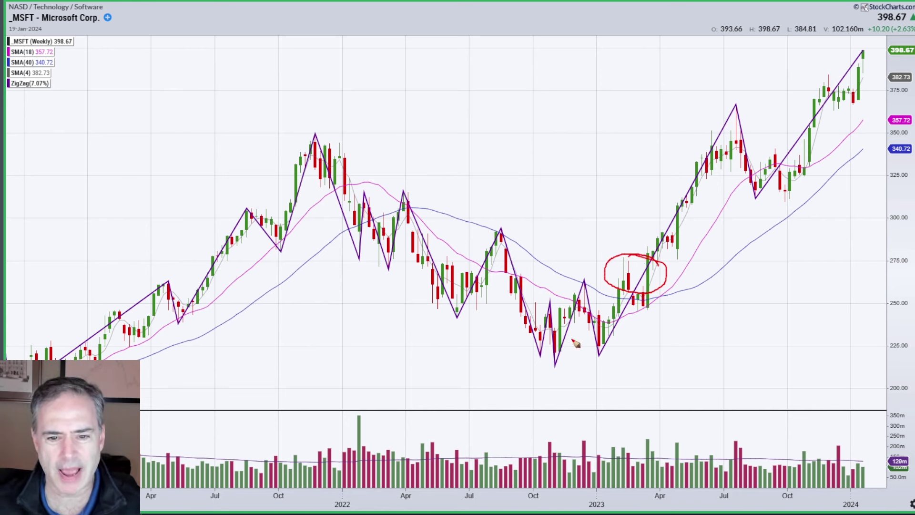
{"action": "mouse_move", "coordinate": [621, 291]}
{"action": "left_mouse_down"}
{"action": "mouse_move", "coordinate": [618, 255]}
{"action": "mouse_move", "coordinate": [610, 260]}
{"action": "mouse_move", "coordinate": [625, 264]}
{"action": "mouse_move", "coordinate": [637, 305]}
{"action": "mouse_move", "coordinate": [658, 299]}
{"action": "left_mouse_up"}
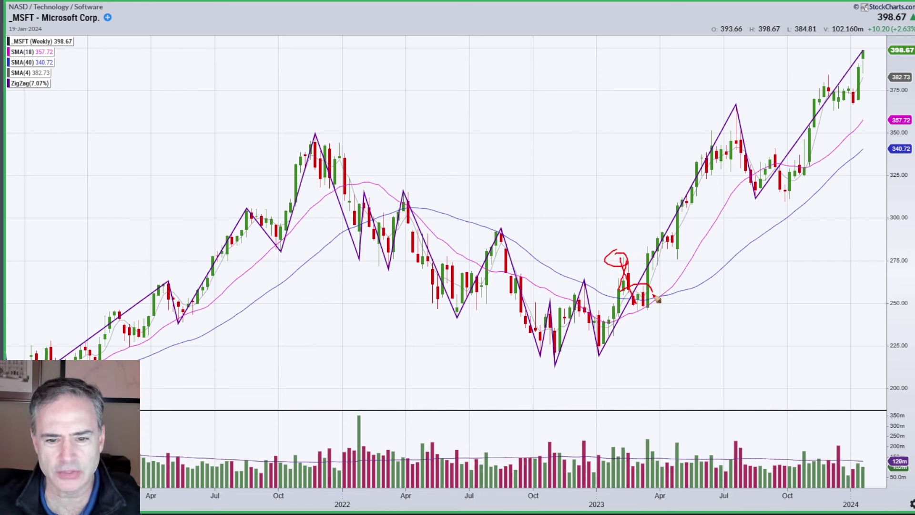
{"action": "left_click_drag", "start_coordinate": [613, 318], "coordinate": [667, 300]}
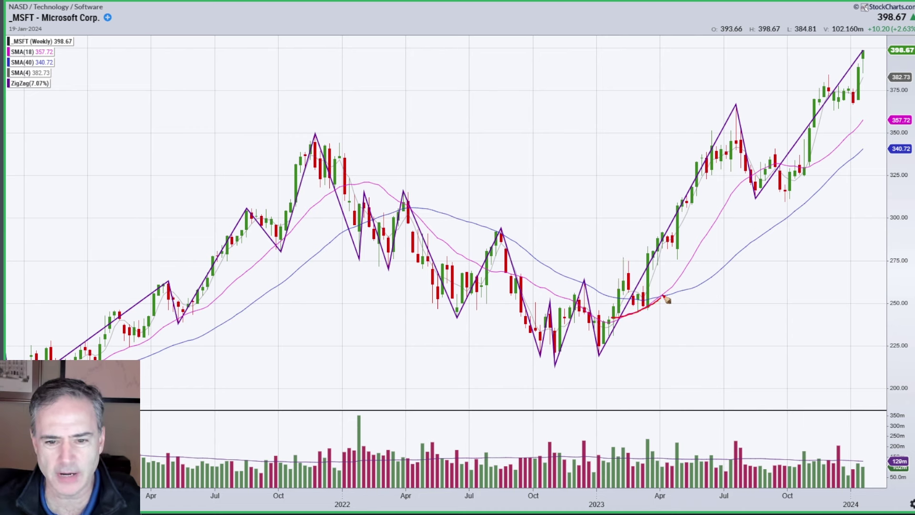
{"action": "left_click_drag", "start_coordinate": [622, 263], "coordinate": [642, 307]}
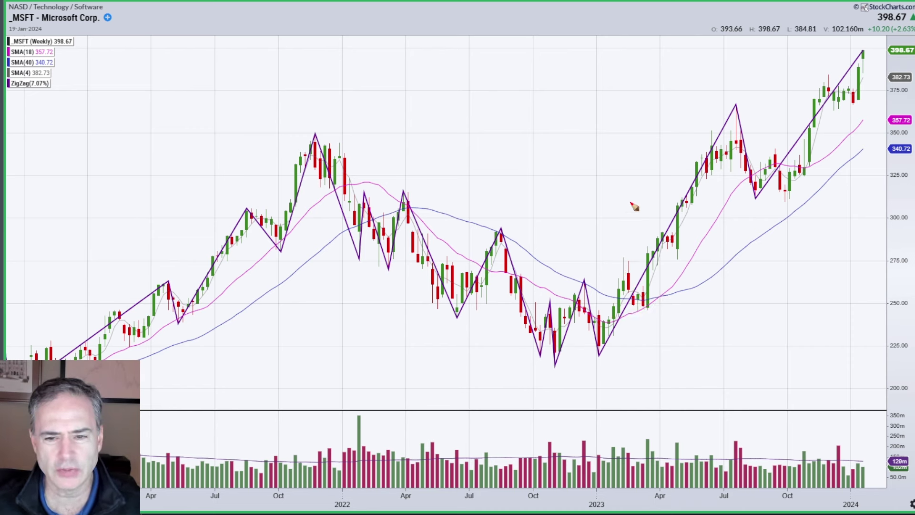
{"action": "left_click_drag", "start_coordinate": [597, 354], "coordinate": [747, 112]}
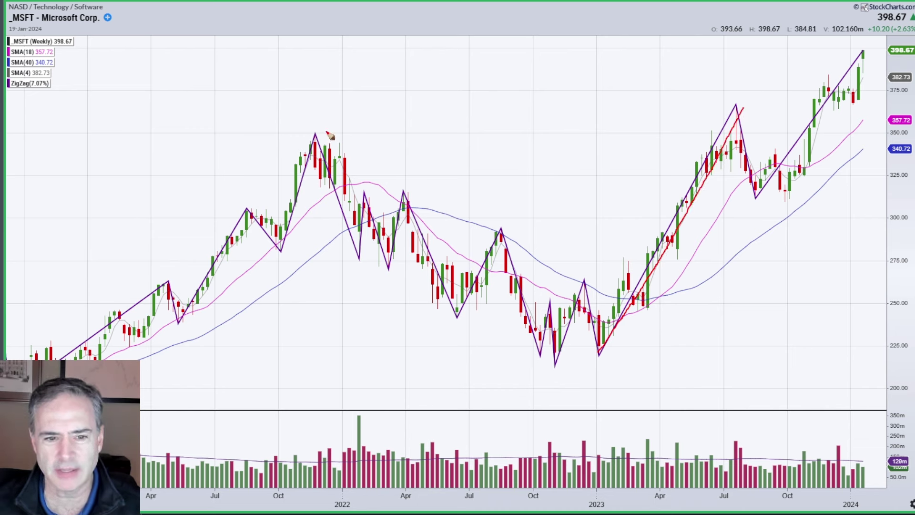
Draw a red line along the 2023 rally and circle the price area, then clear them.
{"action": "left_click_drag", "start_coordinate": [607, 347], "coordinate": [742, 124]}
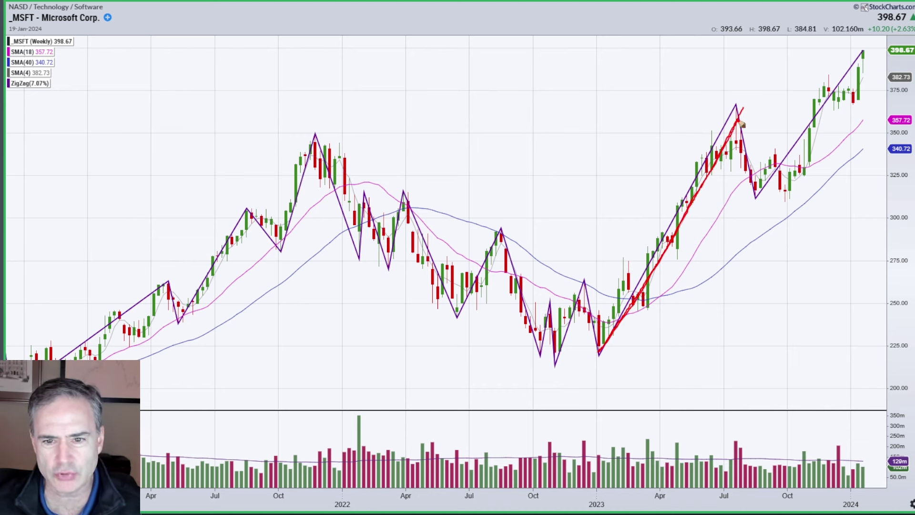
{"action": "mouse_move", "coordinate": [551, 404]}
{"action": "left_mouse_down"}
{"action": "mouse_move", "coordinate": [704, 364]}
{"action": "mouse_move", "coordinate": [828, 444]}
{"action": "mouse_move", "coordinate": [737, 364]}
{"action": "mouse_move", "coordinate": [778, 355]}
{"action": "left_mouse_up"}
{"action": "key", "text": "e"}
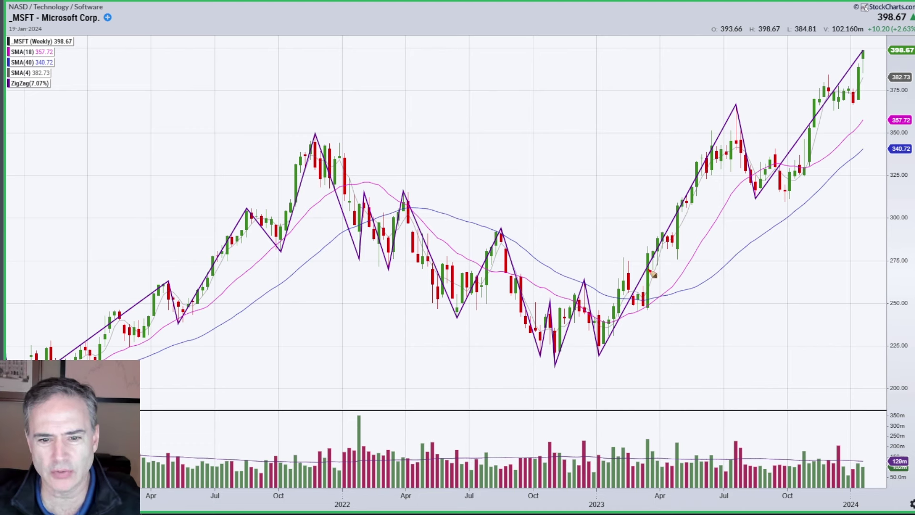
Trace the 2023 rally to the July peak and the July-to-August decline in red, then erase them.
{"action": "mouse_move", "coordinate": [644, 271]}
{"action": "left_mouse_down"}
{"action": "mouse_move", "coordinate": [739, 113]}
{"action": "mouse_move", "coordinate": [759, 198]}
{"action": "left_mouse_up"}
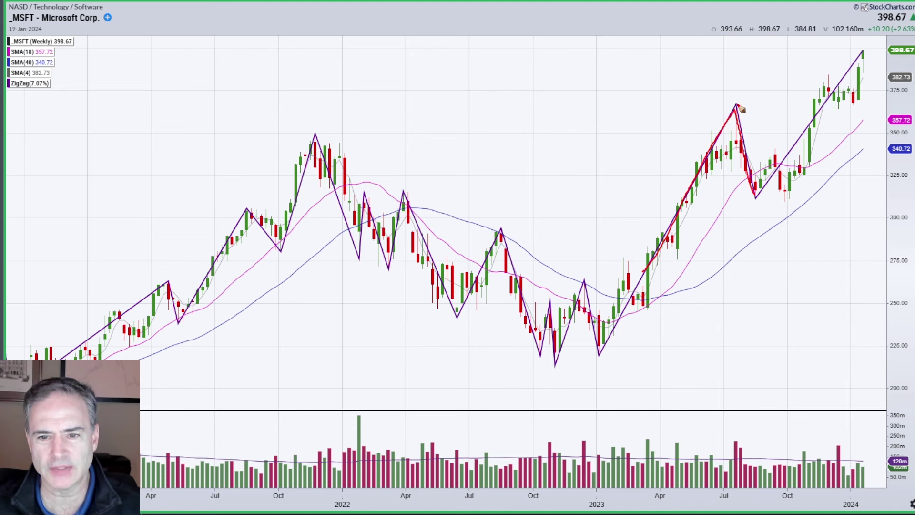
{"action": "left_click_drag", "start_coordinate": [739, 107], "coordinate": [758, 197]}
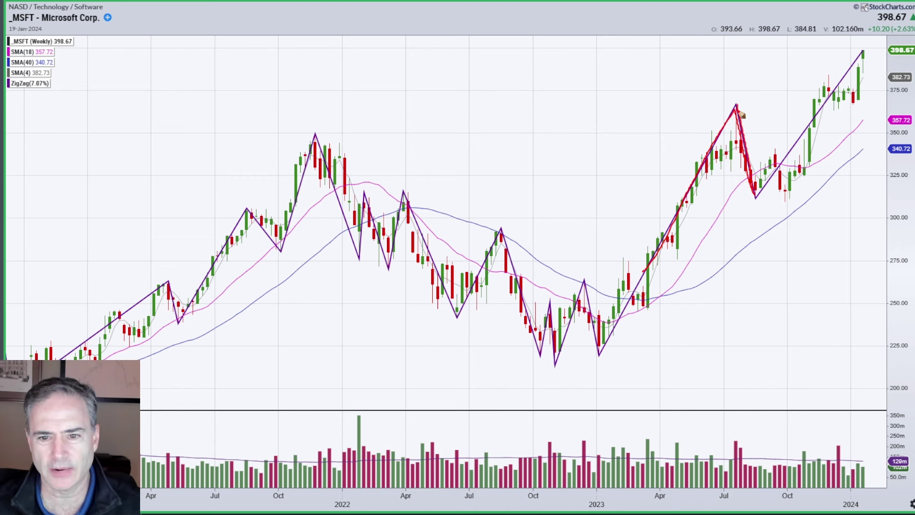
{"action": "left_click_drag", "start_coordinate": [742, 116], "coordinate": [758, 184]}
{"action": "left_click_drag", "start_coordinate": [739, 111], "coordinate": [757, 195]}
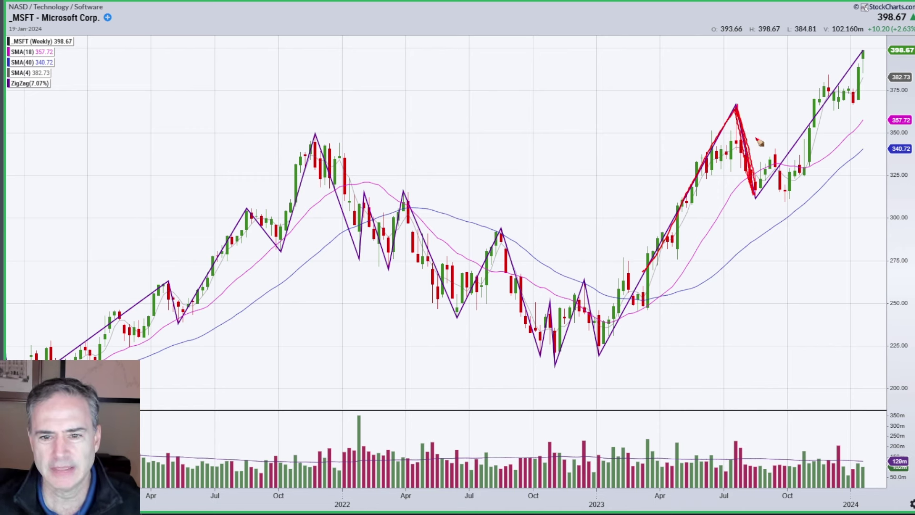
{"action": "key", "text": "e"}
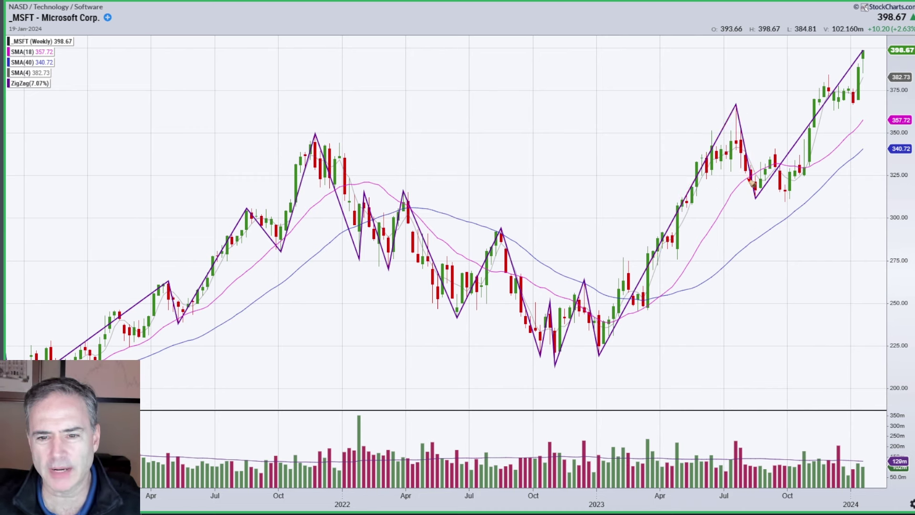
Scribble over the Aug–Sep bounce and erase it, then draw and undo a July-peak-to-October-low line.
{"action": "left_click_drag", "start_coordinate": [757, 198], "coordinate": [775, 159]}
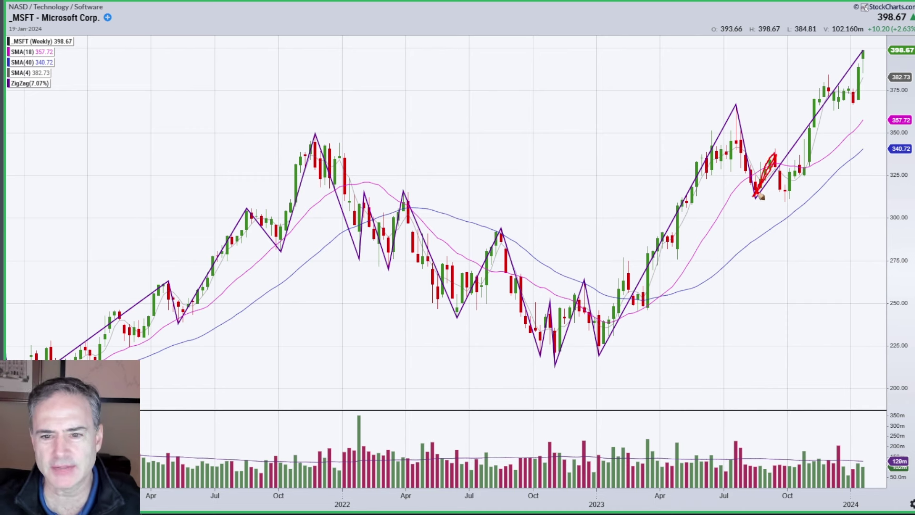
{"action": "key", "text": "e"}
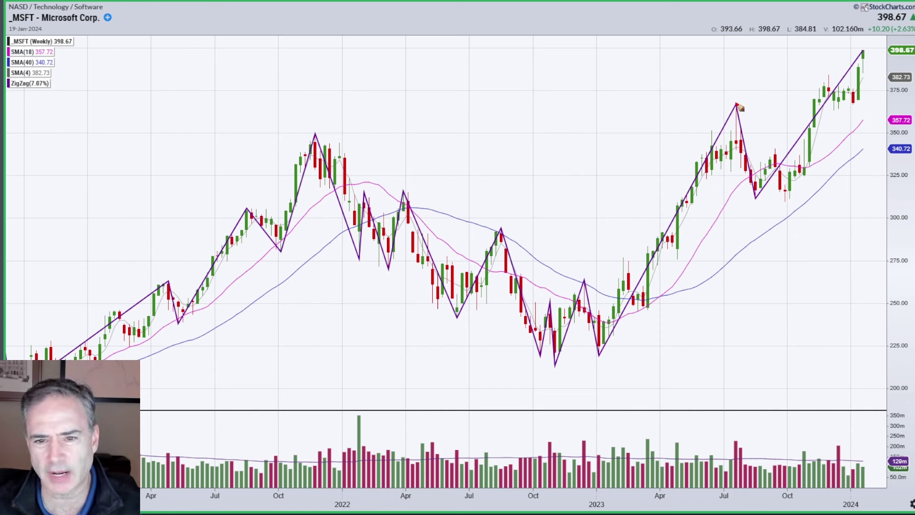
{"action": "mouse_move", "coordinate": [747, 119]}
{"action": "left_mouse_down"}
{"action": "mouse_move", "coordinate": [791, 212]}
{"action": "mouse_move", "coordinate": [785, 203]}
{"action": "left_mouse_up"}
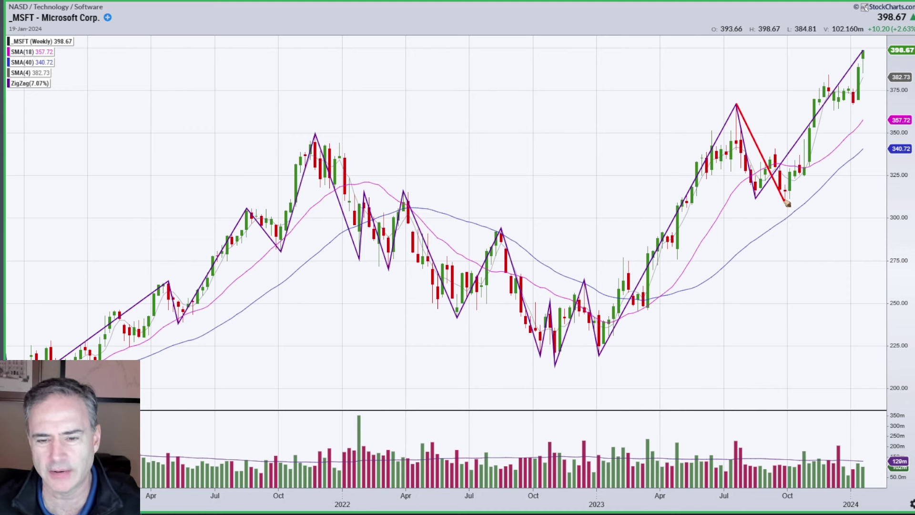
{"action": "key", "text": "ctrl+z"}
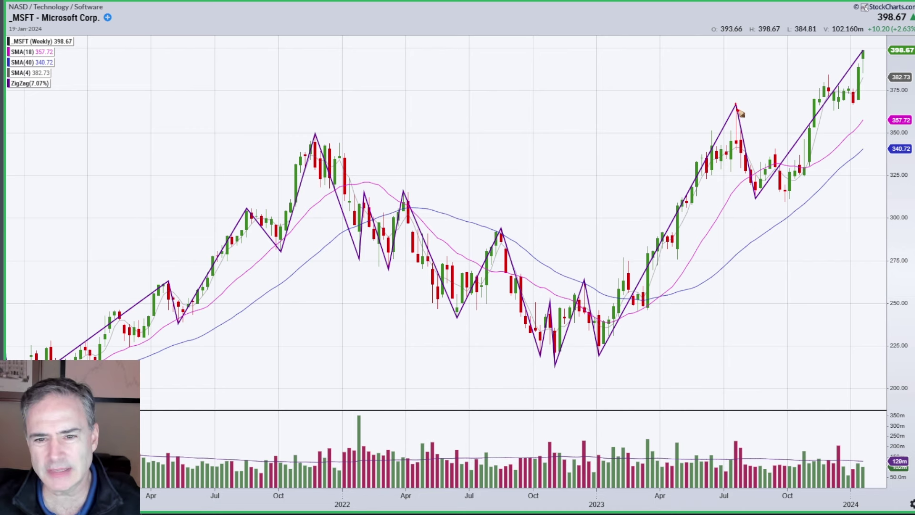
Trace the July 2023 peak-to-October low decline and rebound in red, then clear all markings.
{"action": "left_click_drag", "start_coordinate": [739, 112], "coordinate": [753, 198]}
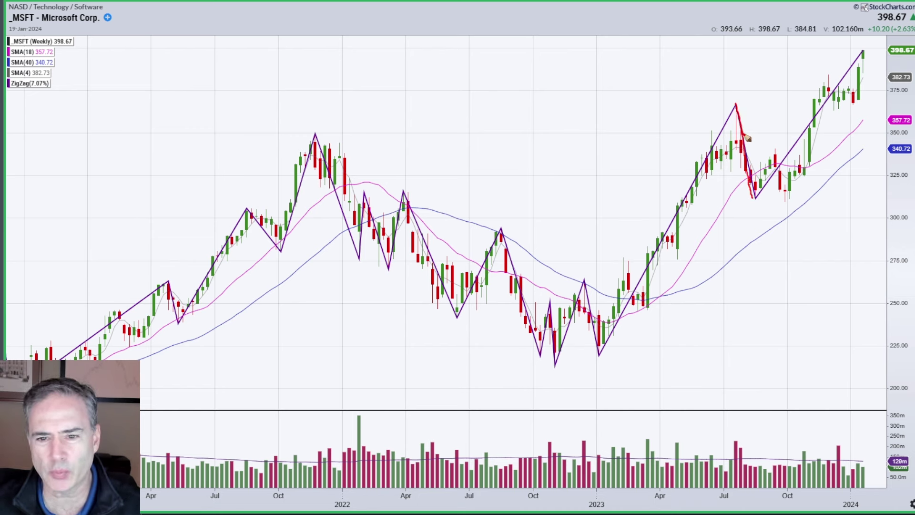
{"action": "left_click_drag", "start_coordinate": [747, 138], "coordinate": [760, 200]}
{"action": "left_click_drag", "start_coordinate": [742, 128], "coordinate": [763, 196]}
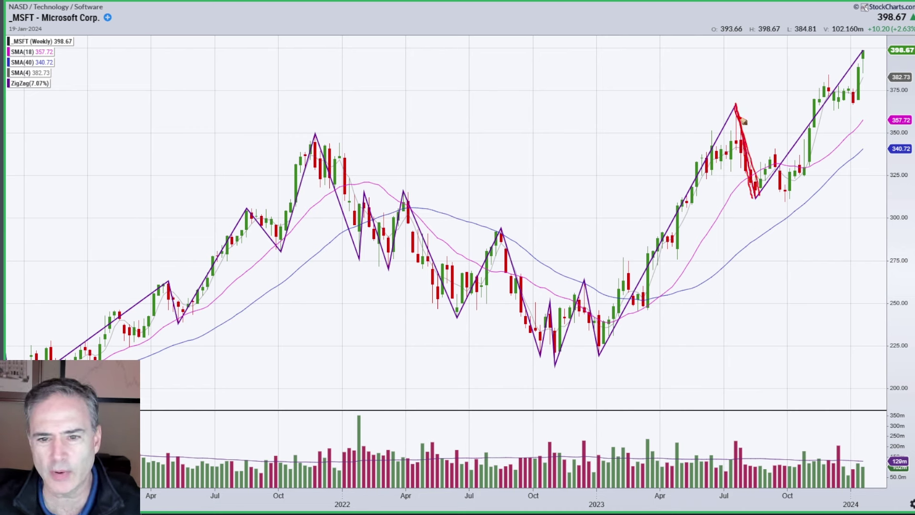
{"action": "left_click_drag", "start_coordinate": [732, 104], "coordinate": [758, 196]}
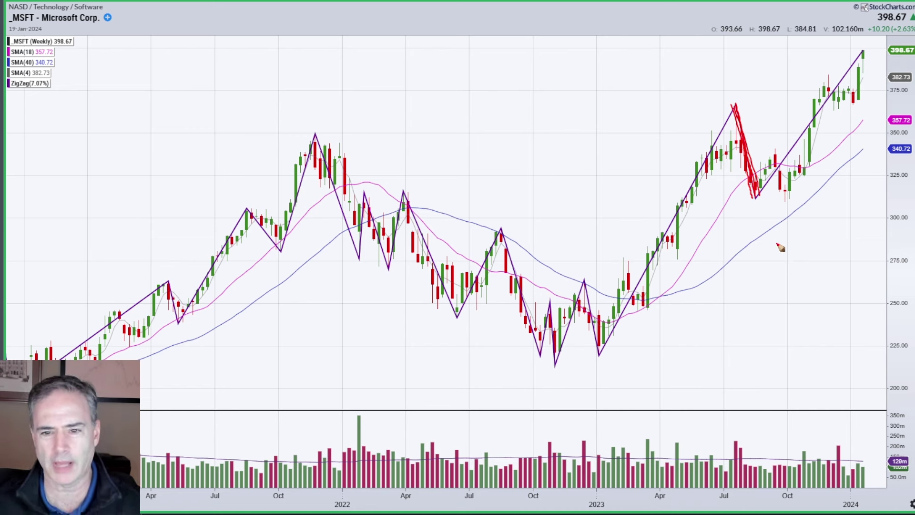
{"action": "left_click_drag", "start_coordinate": [734, 109], "coordinate": [789, 204]}
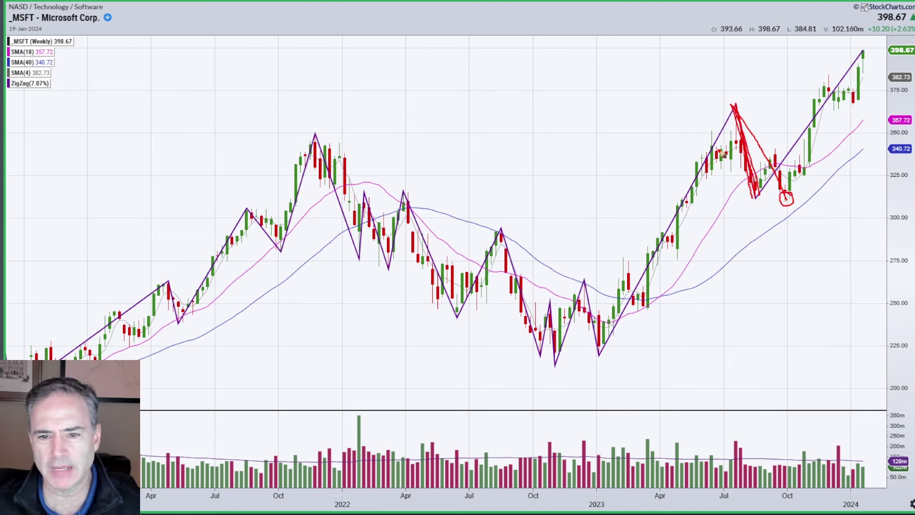
{"action": "left_click_drag", "start_coordinate": [789, 203], "coordinate": [806, 159]}
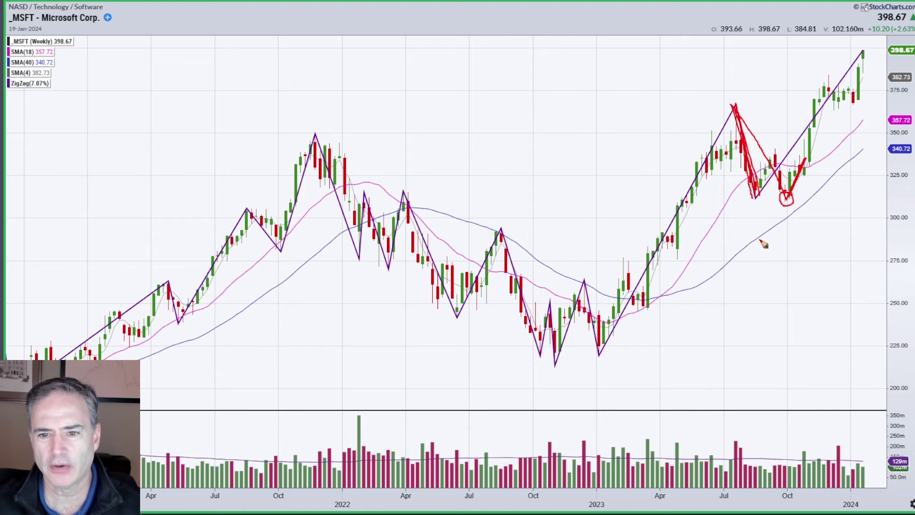
{"action": "key", "text": "Escape"}
Return to the four-chart layout, then sketch and erase a zigzag leg and circle on the weekly chart.
{"action": "left_click", "coordinate": [491, 480]}
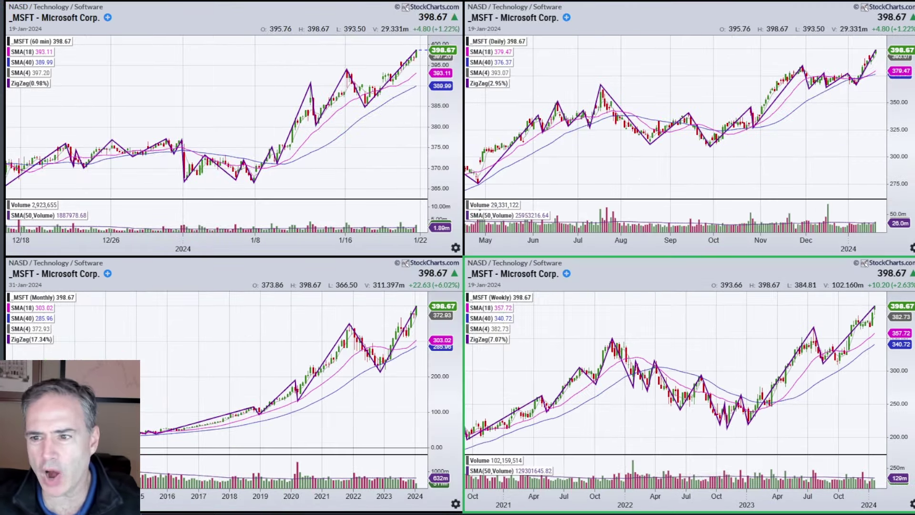
{"action": "left_click_drag", "start_coordinate": [816, 331], "coordinate": [824, 363]}
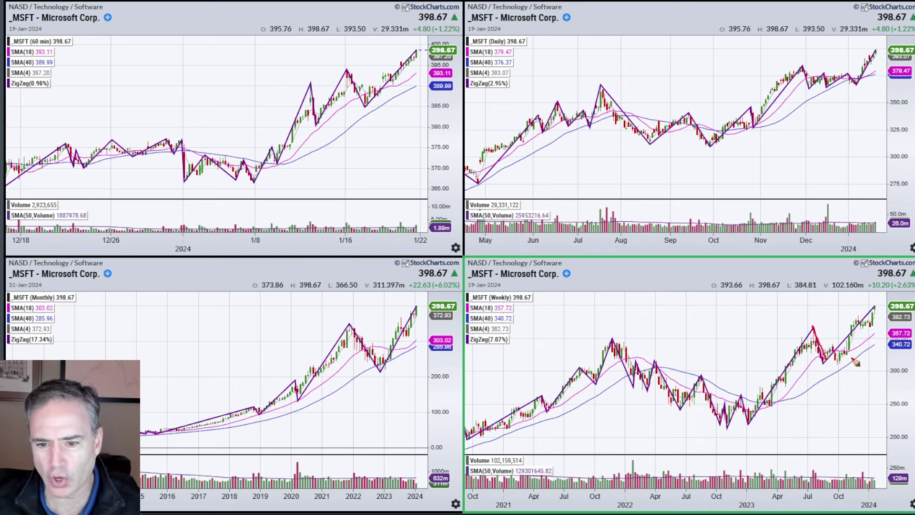
{"action": "mouse_move", "coordinate": [853, 357]}
{"action": "left_mouse_down"}
{"action": "mouse_move", "coordinate": [822, 355]}
{"action": "mouse_move", "coordinate": [842, 367]}
{"action": "mouse_move", "coordinate": [849, 387]}
{"action": "mouse_move", "coordinate": [835, 381]}
{"action": "left_mouse_up"}
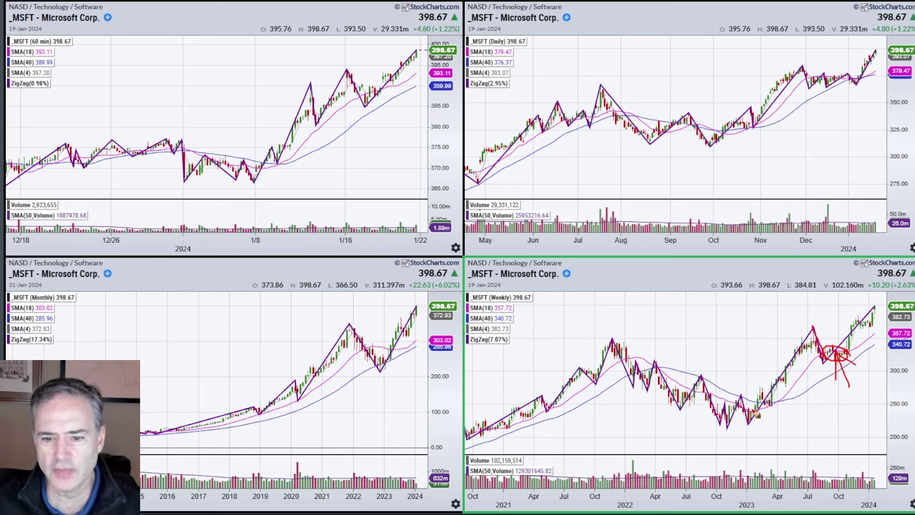
{"action": "key", "text": "e"}
Draw a trendline from the 2022 low to the mid-2023 peak and circle the late-2023 dip, erasing each.
{"action": "left_click_drag", "start_coordinate": [749, 424], "coordinate": [815, 328]}
{"action": "mouse_move", "coordinate": [754, 423]}
{"action": "left_mouse_down"}
{"action": "mouse_move", "coordinate": [818, 330]}
{"action": "mouse_move", "coordinate": [826, 364]}
{"action": "left_mouse_up"}
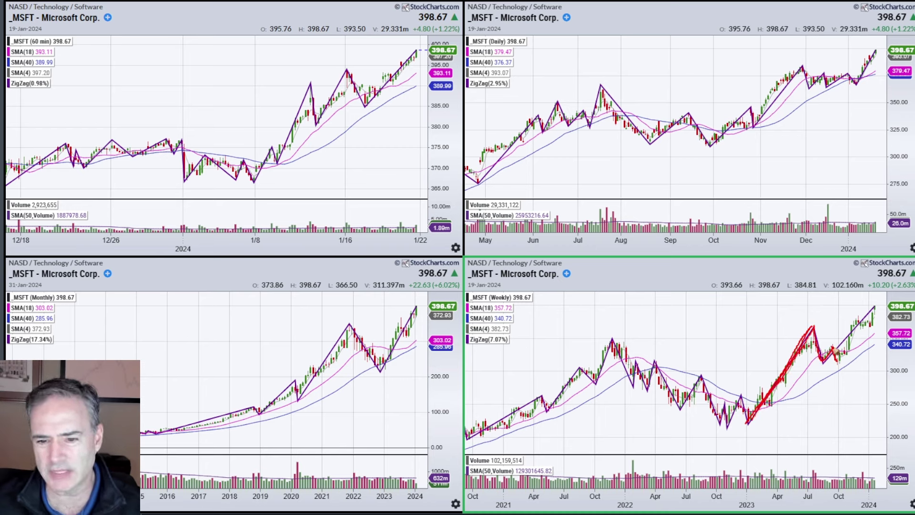
{"action": "key", "text": "e"}
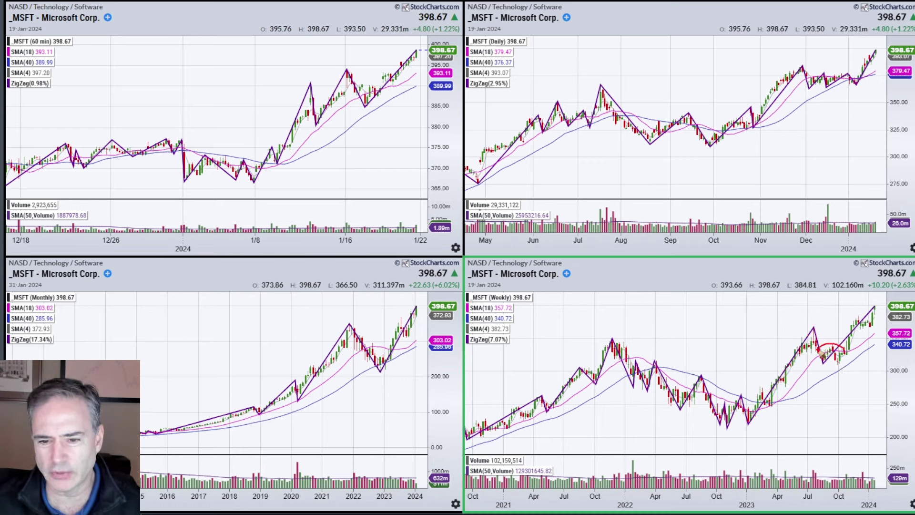
{"action": "left_click_drag", "start_coordinate": [853, 364], "coordinate": [851, 362]}
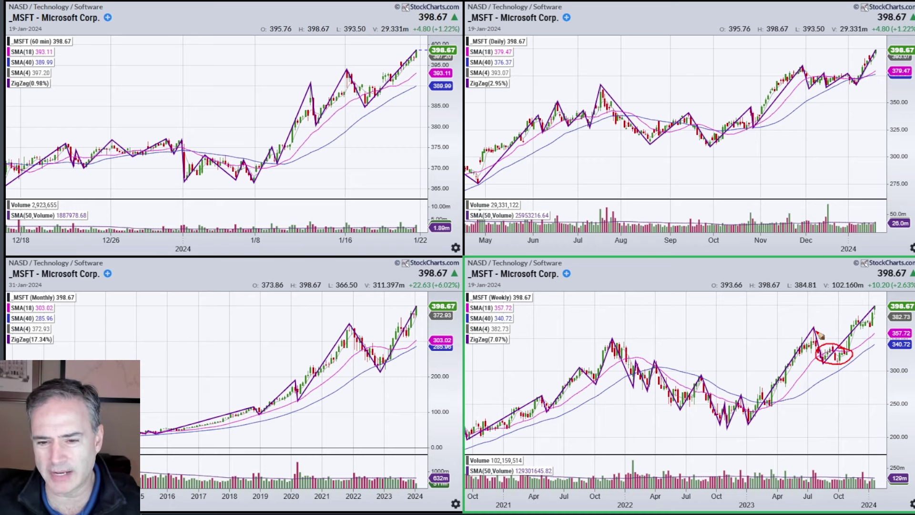
{"action": "key", "text": "e"}
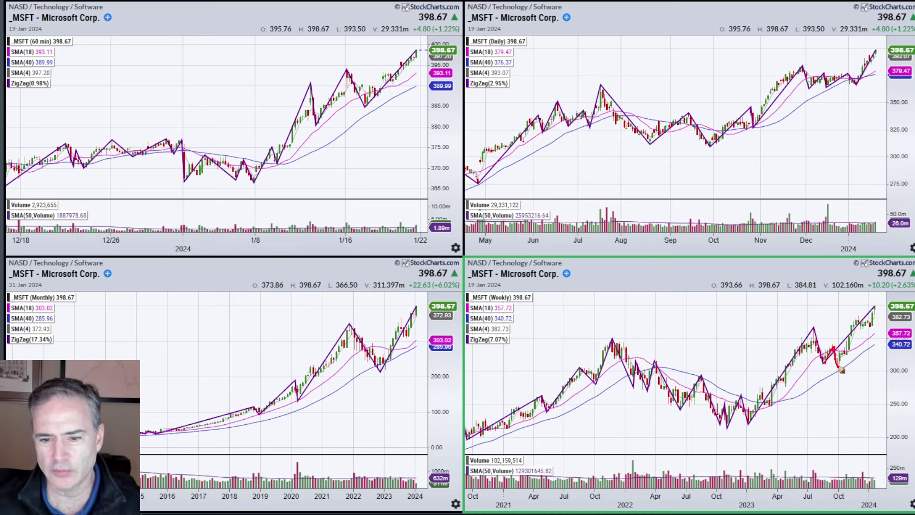
Trace the mid-2023 decline on the weekly chart in red.
{"action": "left_click_drag", "start_coordinate": [816, 330], "coordinate": [826, 364]}
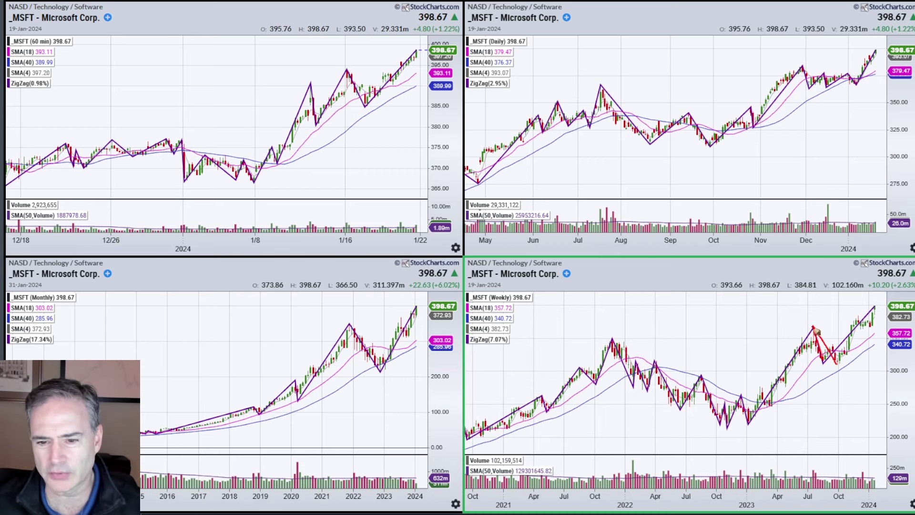
{"action": "left_click_drag", "start_coordinate": [816, 330], "coordinate": [840, 364]}
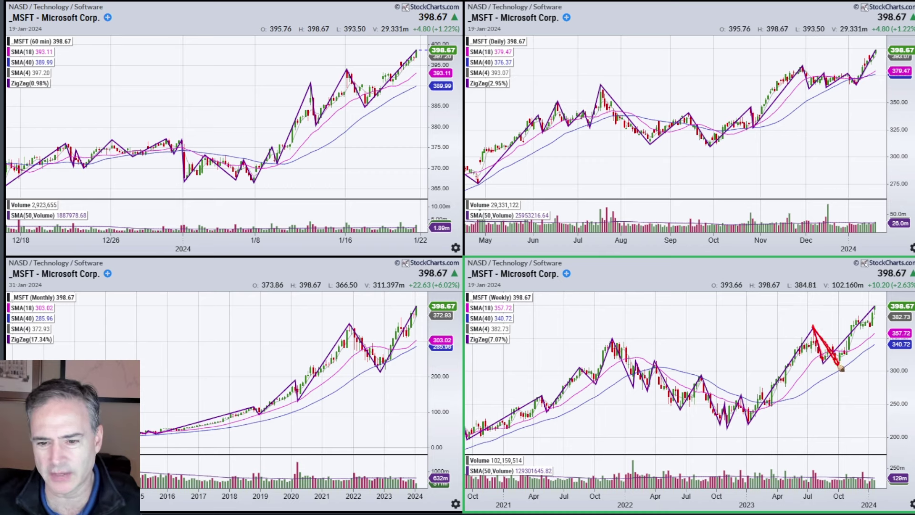
{"action": "left_click_drag", "start_coordinate": [810, 326], "coordinate": [839, 364]}
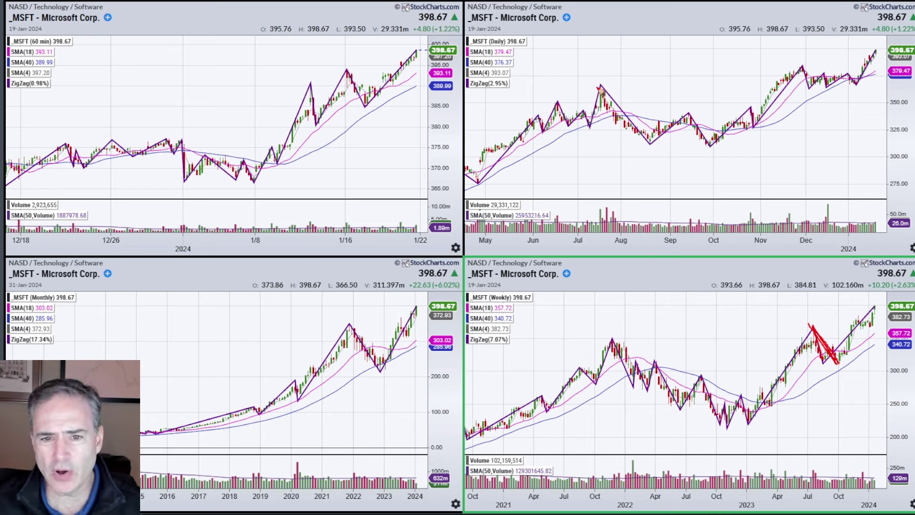
Mark the daily July and August lows and a downtrend line from the July peak, then clear them.
{"action": "left_click_drag", "start_coordinate": [594, 126], "coordinate": [588, 128]}
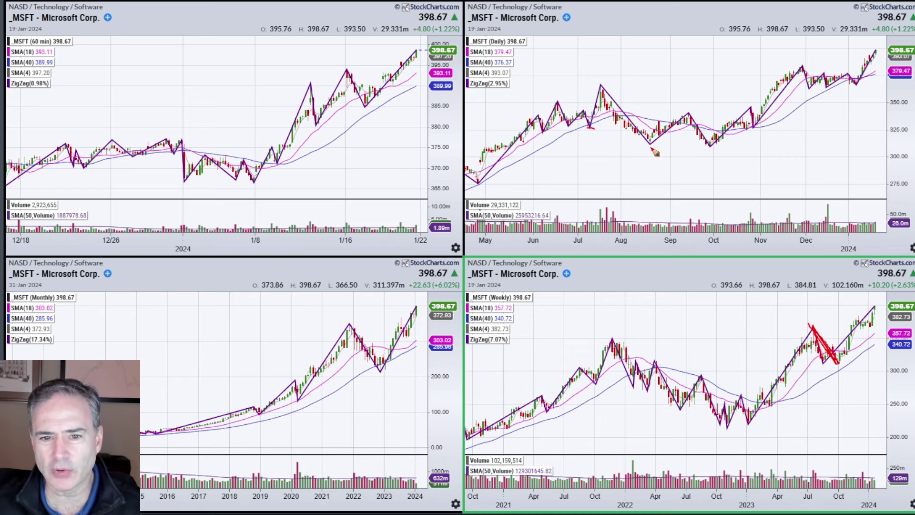
{"action": "mouse_move", "coordinate": [643, 143]}
{"action": "left_mouse_down"}
{"action": "mouse_move", "coordinate": [688, 114]}
{"action": "mouse_move", "coordinate": [705, 146]}
{"action": "left_mouse_up"}
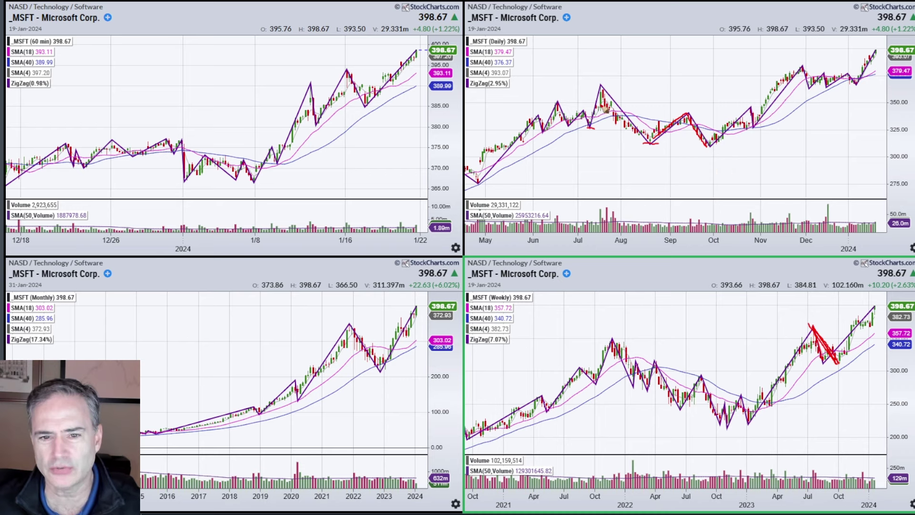
{"action": "left_click_drag", "start_coordinate": [599, 85], "coordinate": [774, 137]}
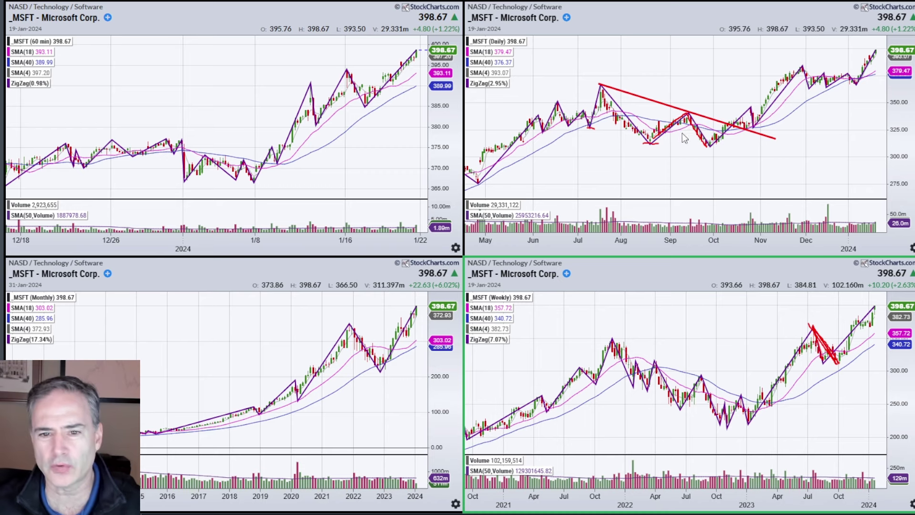
{"action": "key", "text": "e"}
Mark the daily August low, October low rise and September high, then clear them.
{"action": "left_click_drag", "start_coordinate": [648, 143], "coordinate": [658, 142]}
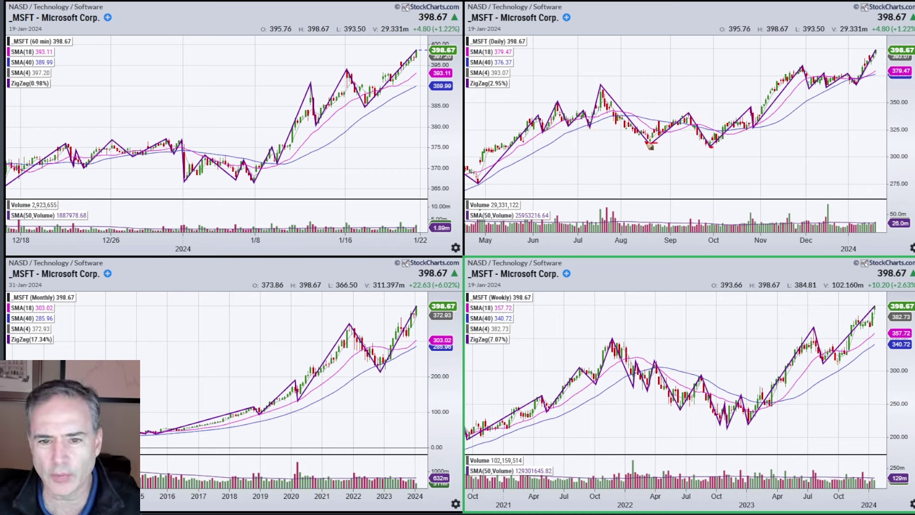
{"action": "left_click_drag", "start_coordinate": [705, 146], "coordinate": [751, 109]}
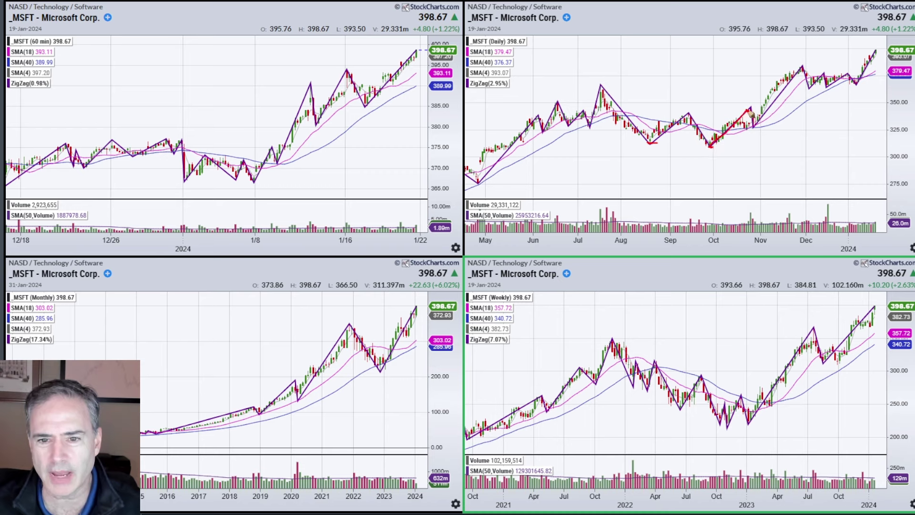
{"action": "left_click_drag", "start_coordinate": [683, 111], "coordinate": [694, 111]}
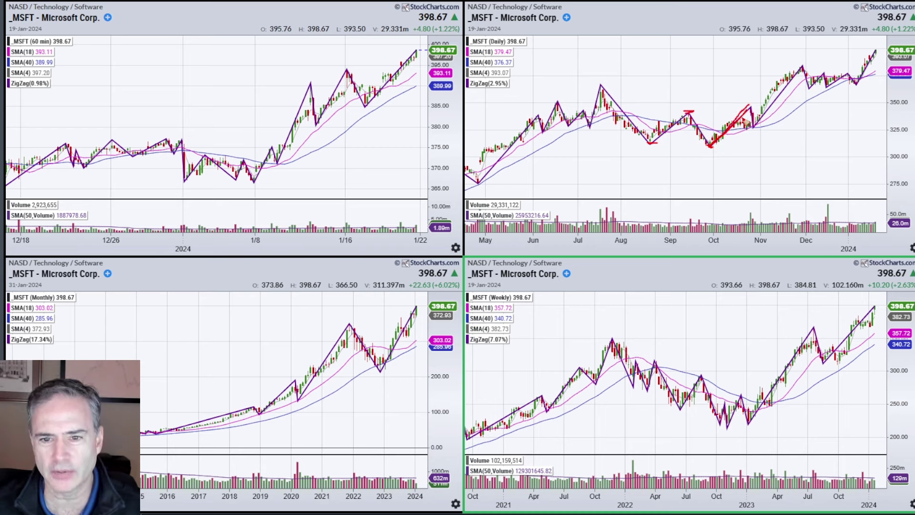
{"action": "key", "text": "e"}
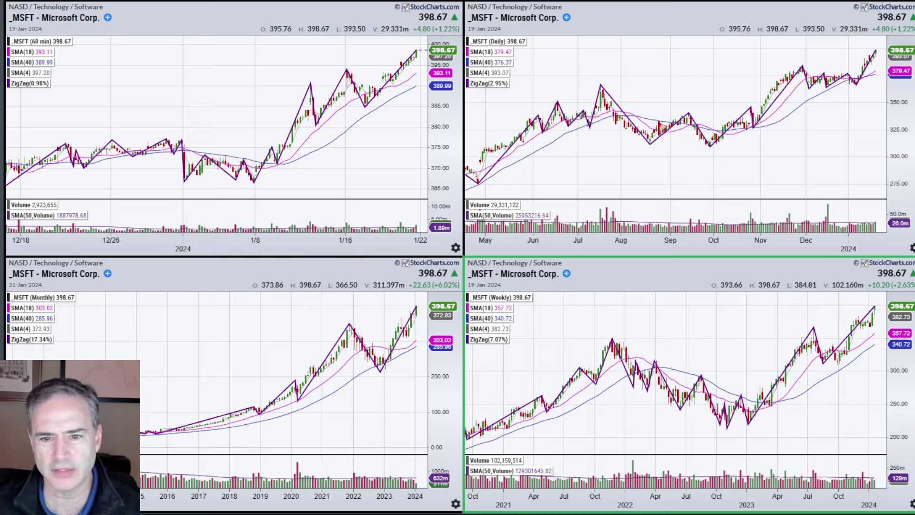
Draw and clear a line from the October low to the late-October peak, then trace down that candle.
{"action": "mouse_move", "coordinate": [711, 148]}
{"action": "left_mouse_down"}
{"action": "mouse_move", "coordinate": [754, 112]}
{"action": "mouse_move", "coordinate": [757, 132]}
{"action": "mouse_move", "coordinate": [765, 115]}
{"action": "left_mouse_up"}
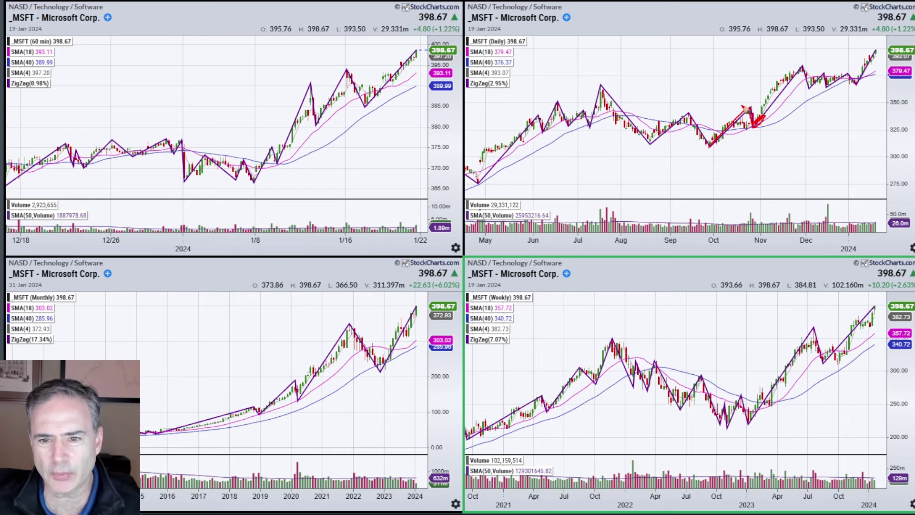
{"action": "left_click_drag", "start_coordinate": [742, 106], "coordinate": [757, 105]}
{"action": "key", "text": "e"}
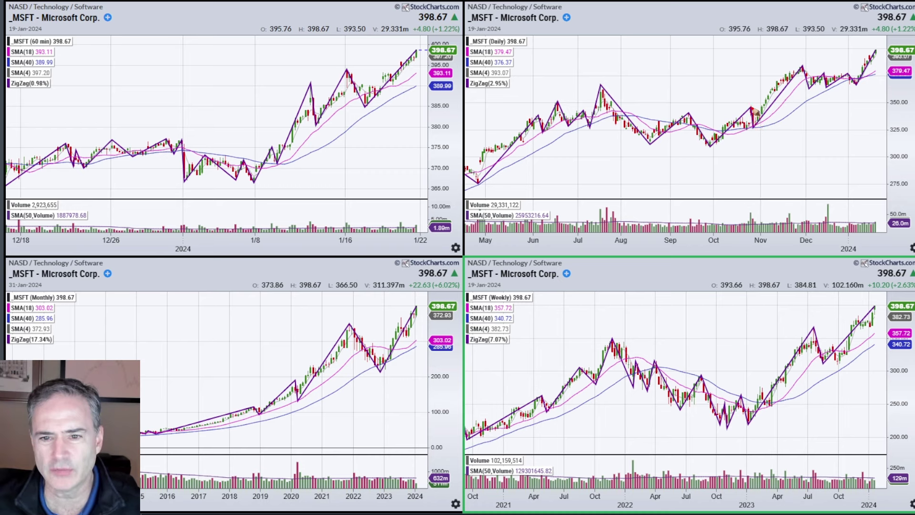
{"action": "left_click_drag", "start_coordinate": [753, 108], "coordinate": [758, 129]}
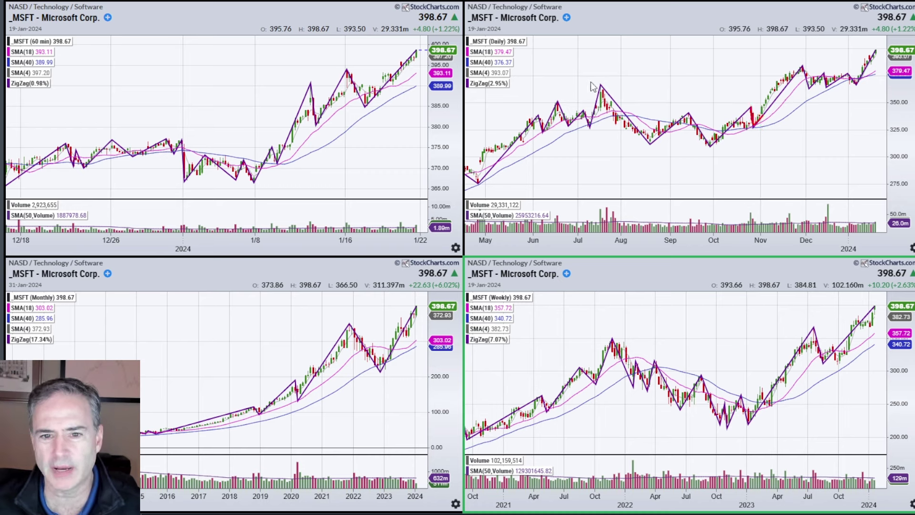
Draw a daily downtrend line from the July peak with a check mark labelled 2 at the breakout.
{"action": "left_click_drag", "start_coordinate": [591, 82], "coordinate": [792, 145]}
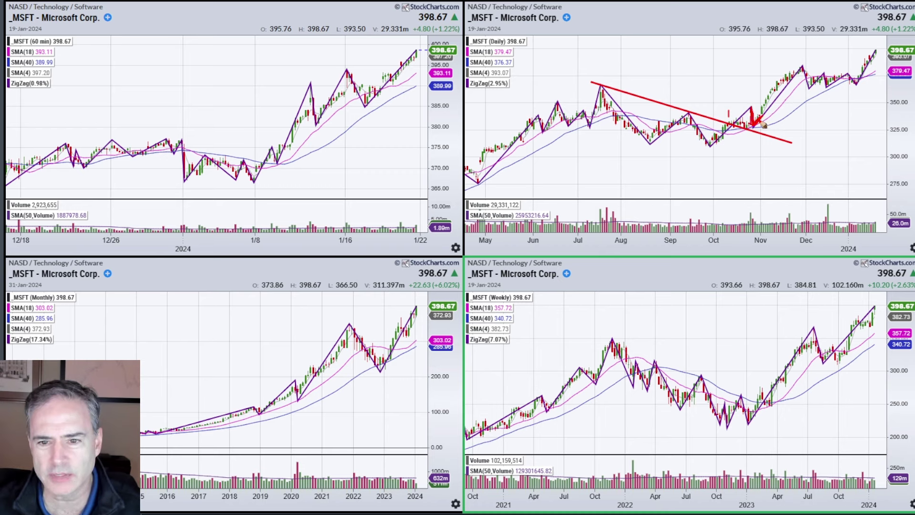
{"action": "left_click_drag", "start_coordinate": [760, 127], "coordinate": [768, 118]}
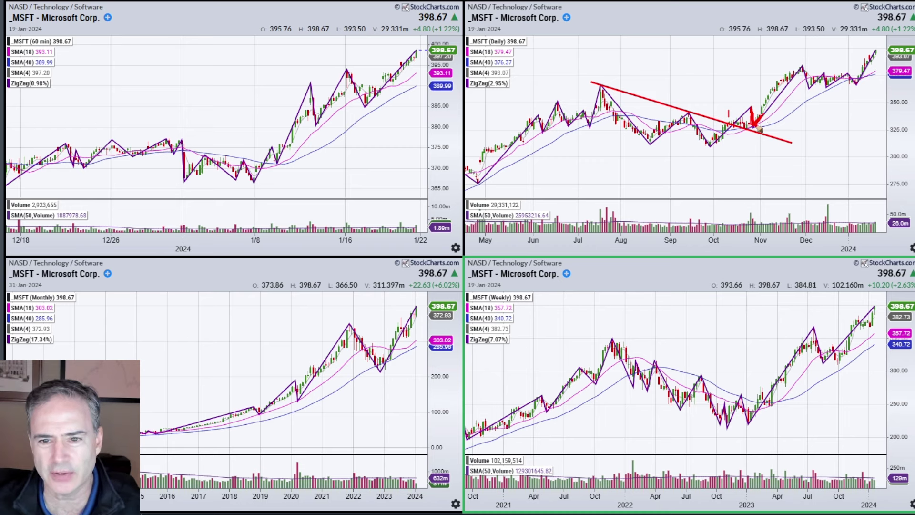
{"action": "left_click_drag", "start_coordinate": [761, 123], "coordinate": [771, 126]}
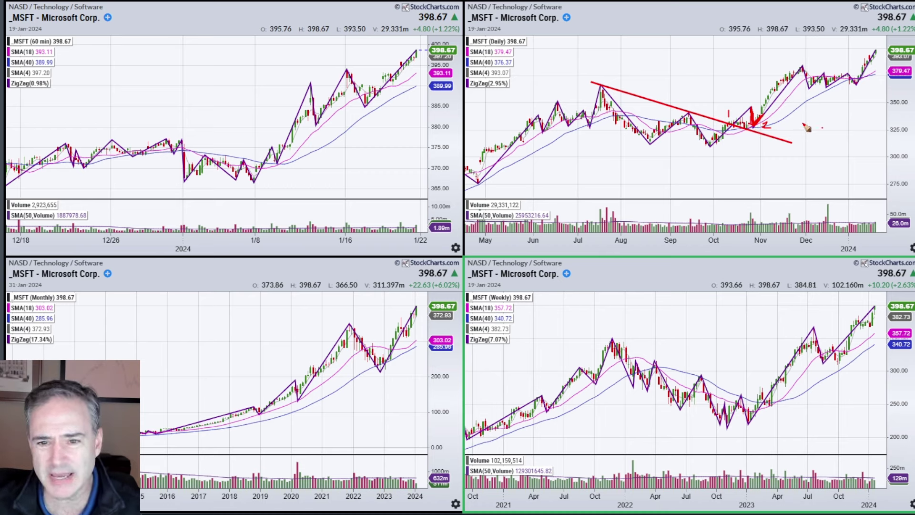
{"action": "mouse_move", "coordinate": [823, 128]}
{"action": "left_mouse_down"}
{"action": "mouse_move", "coordinate": [770, 122]}
{"action": "mouse_move", "coordinate": [784, 126]}
{"action": "left_mouse_up"}
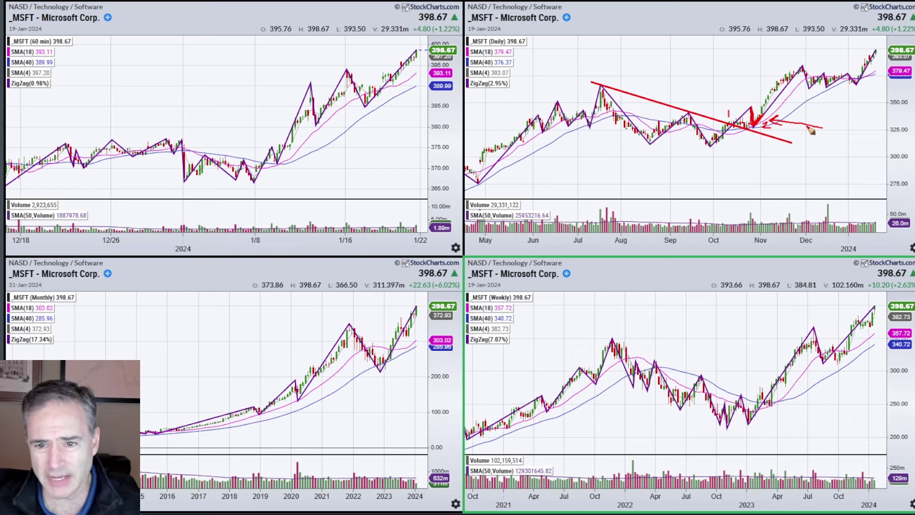
Sketch an arrow and curve onto the weekly chart, erase everything, then circle the mid-2023 consolidation.
{"action": "mouse_move", "coordinate": [823, 129]}
{"action": "left_mouse_down"}
{"action": "mouse_move", "coordinate": [838, 336]}
{"action": "mouse_move", "coordinate": [851, 331]}
{"action": "left_mouse_up"}
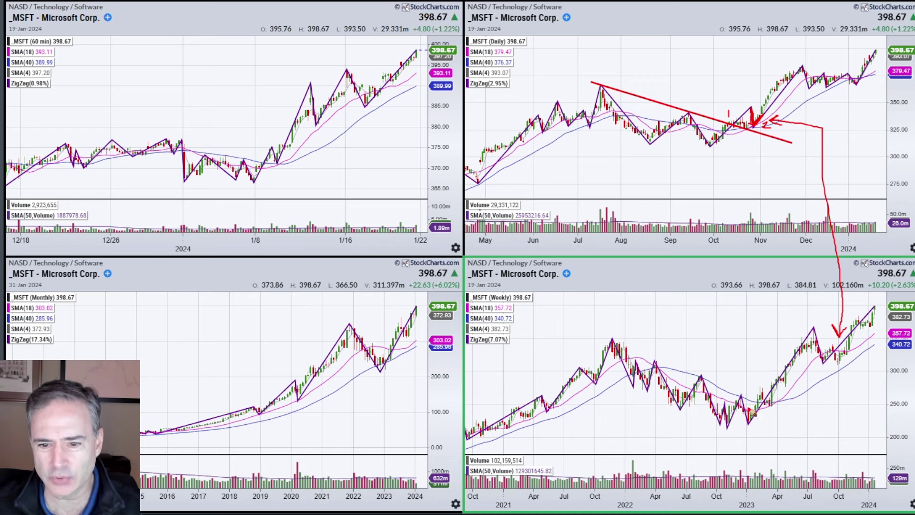
{"action": "mouse_move", "coordinate": [793, 327]}
{"action": "left_mouse_down"}
{"action": "mouse_move", "coordinate": [823, 336]}
{"action": "mouse_move", "coordinate": [751, 436]}
{"action": "left_mouse_up"}
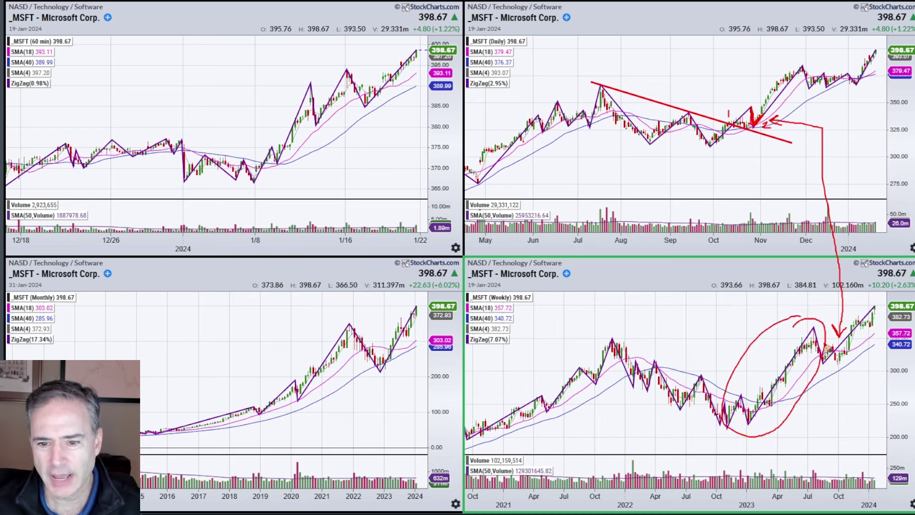
{"action": "key", "text": "e"}
{"action": "mouse_move", "coordinate": [805, 345]}
{"action": "left_mouse_down"}
{"action": "mouse_move", "coordinate": [850, 368]}
{"action": "mouse_move", "coordinate": [844, 339]}
{"action": "left_mouse_up"}
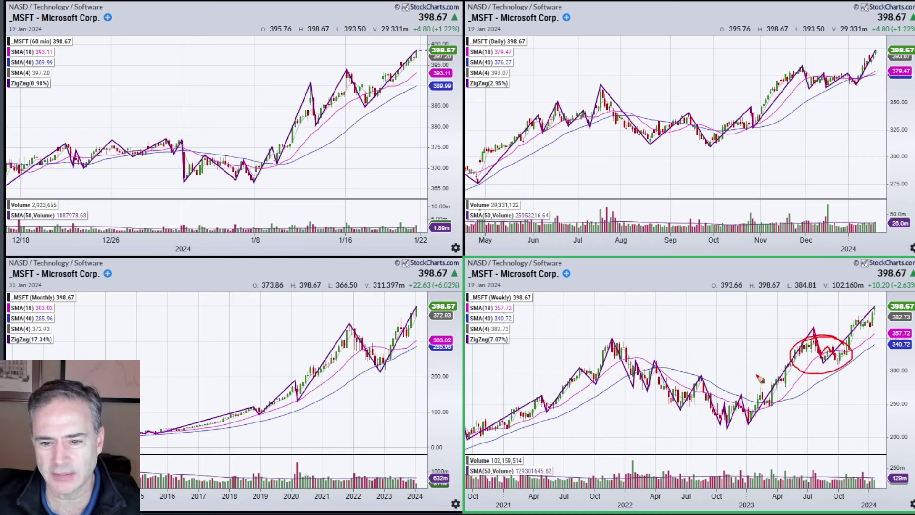
Clear the charts, then draw red weekly 2023 swing lines, a daily November arrow and the Oct 2021 downtrend.
{"action": "key", "text": "e"}
{"action": "mouse_move", "coordinate": [756, 416]}
{"action": "left_mouse_down"}
{"action": "mouse_move", "coordinate": [816, 335]}
{"action": "mouse_move", "coordinate": [827, 366]}
{"action": "left_mouse_up"}
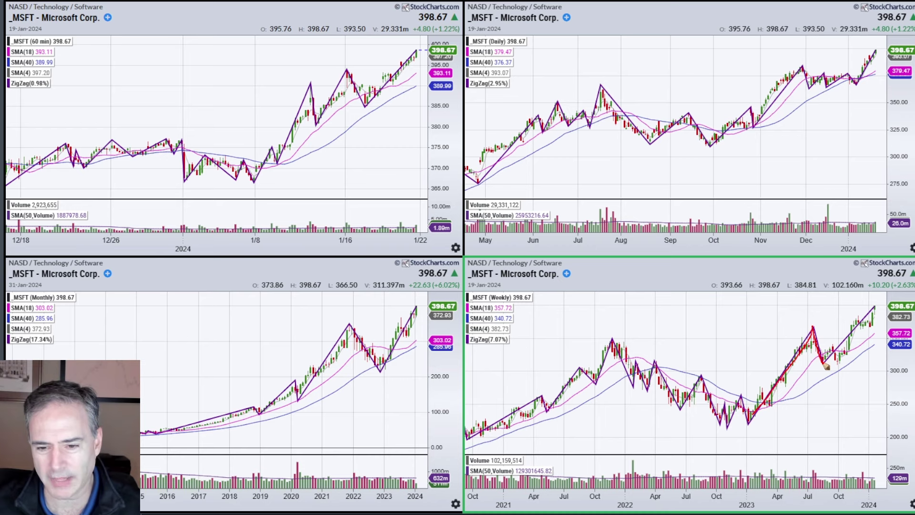
{"action": "left_click_drag", "start_coordinate": [814, 329], "coordinate": [843, 368]}
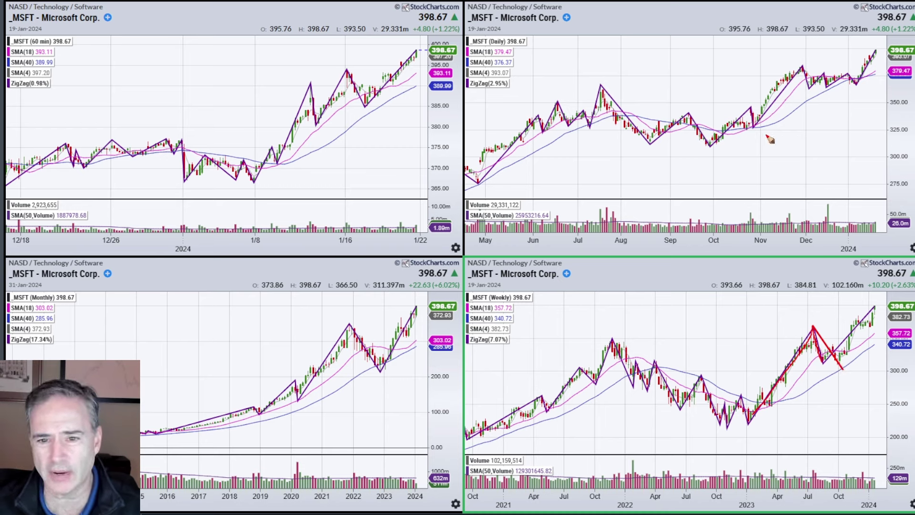
{"action": "mouse_move", "coordinate": [792, 141]}
{"action": "left_mouse_down"}
{"action": "mouse_move", "coordinate": [766, 120]}
{"action": "mouse_move", "coordinate": [778, 123]}
{"action": "left_mouse_up"}
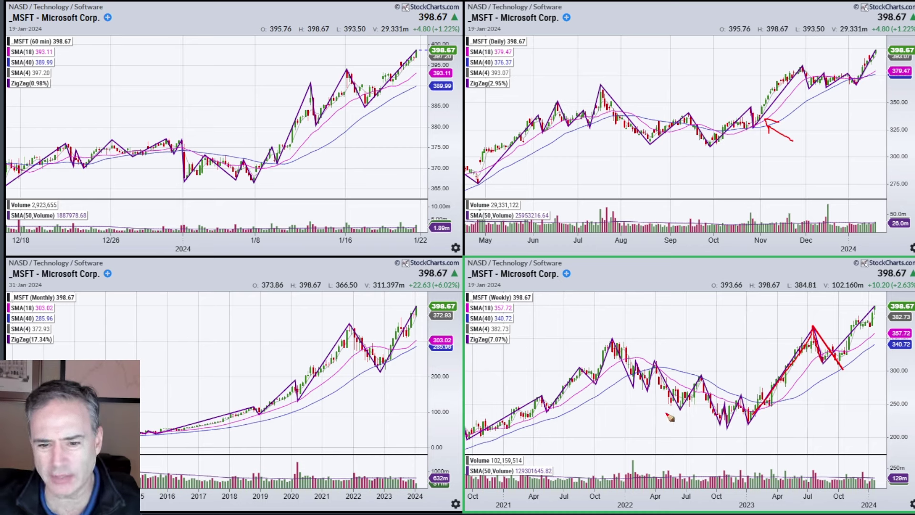
{"action": "left_click_drag", "start_coordinate": [610, 337], "coordinate": [801, 416]}
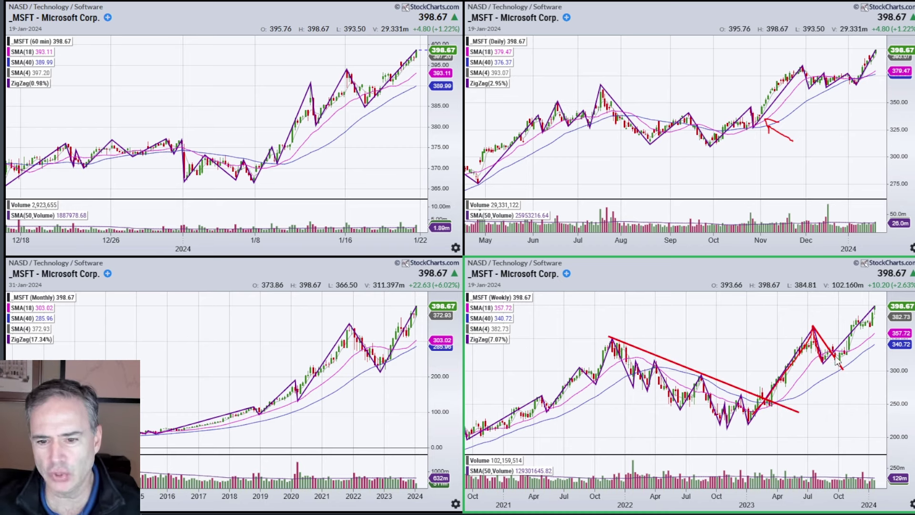
Clear the charts, then draw the weekly downtrend into early 2023 and a curved arrow at the October 2023 dip.
{"action": "key", "text": "Escape"}
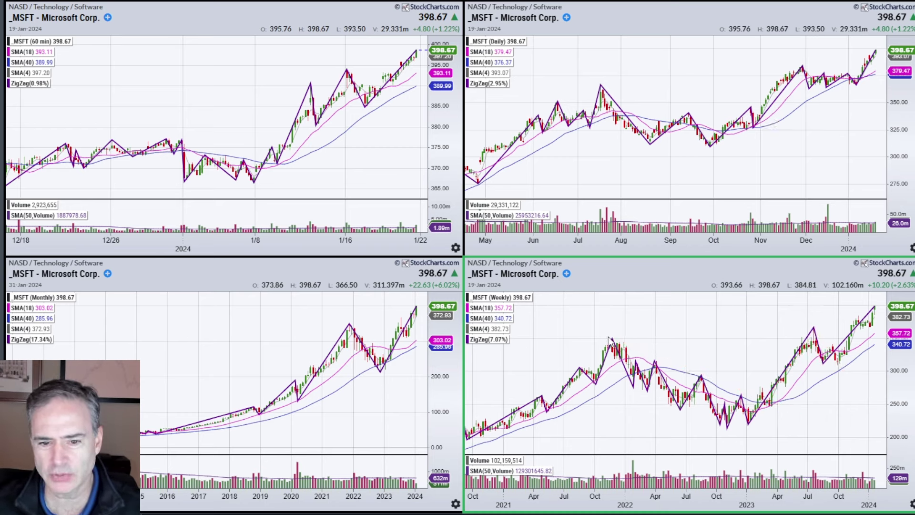
{"action": "left_click_drag", "start_coordinate": [608, 334], "coordinate": [804, 416]}
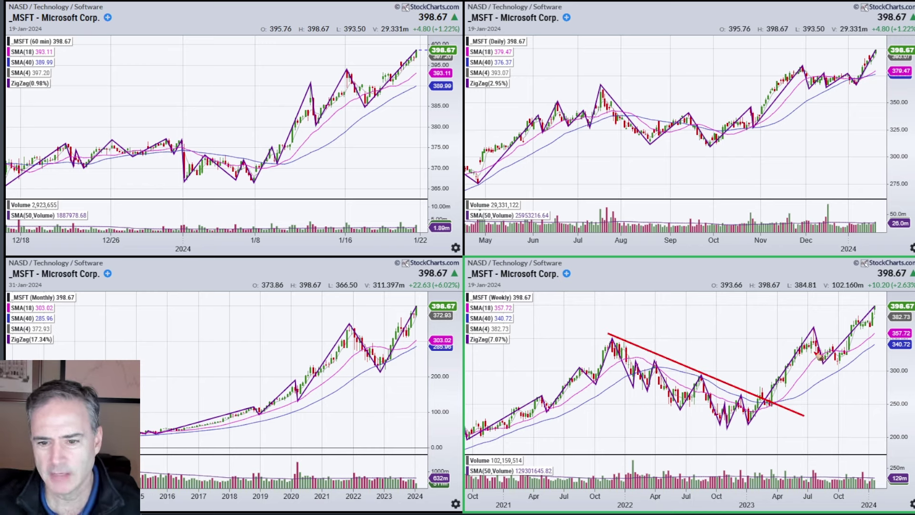
{"action": "mouse_move", "coordinate": [849, 392]}
{"action": "left_mouse_down"}
{"action": "mouse_move", "coordinate": [834, 349]}
{"action": "mouse_move", "coordinate": [827, 365]}
{"action": "mouse_move", "coordinate": [837, 373]}
{"action": "mouse_move", "coordinate": [844, 353]}
{"action": "mouse_move", "coordinate": [842, 366]}
{"action": "left_mouse_up"}
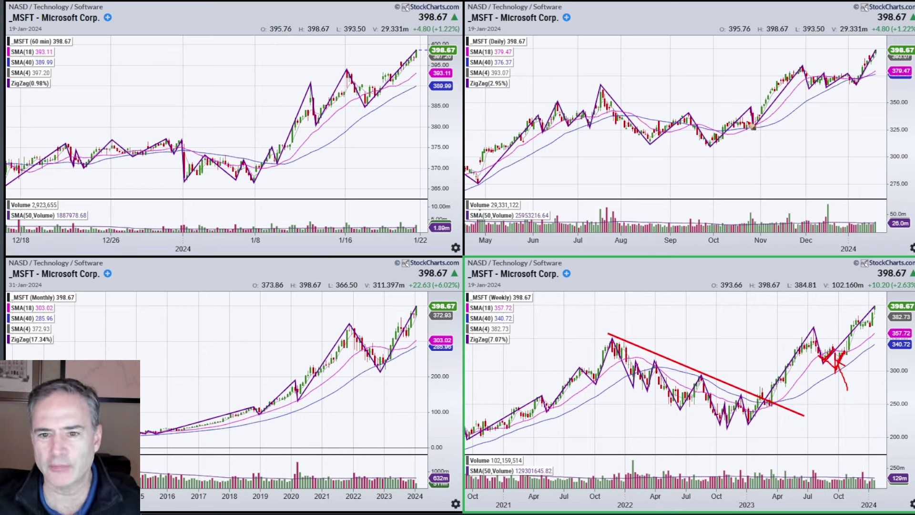
Circle the daily late-October breakout with a pointer, add Z labels on both charts, then erase all.
{"action": "mouse_move", "coordinate": [751, 124]}
{"action": "left_mouse_down"}
{"action": "mouse_move", "coordinate": [763, 109]}
{"action": "mouse_move", "coordinate": [767, 131]}
{"action": "mouse_move", "coordinate": [772, 117]}
{"action": "left_mouse_up"}
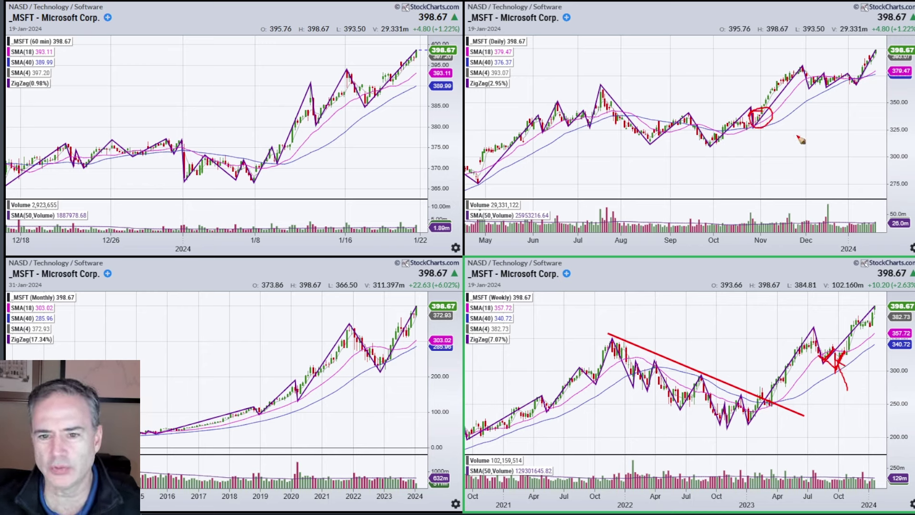
{"action": "mouse_move", "coordinate": [813, 146]}
{"action": "left_mouse_down"}
{"action": "mouse_move", "coordinate": [773, 120]}
{"action": "mouse_move", "coordinate": [787, 123]}
{"action": "left_mouse_up"}
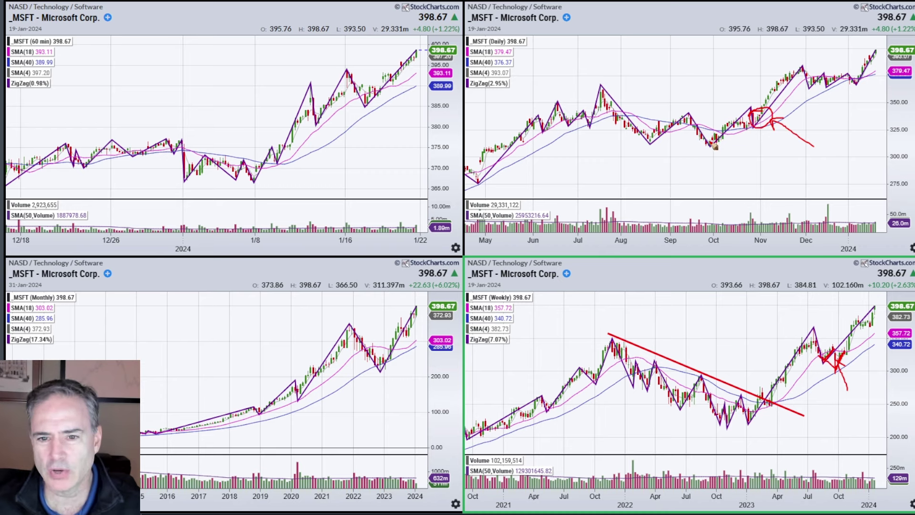
{"action": "mouse_move", "coordinate": [714, 148]}
{"action": "left_mouse_down"}
{"action": "mouse_move", "coordinate": [749, 109]}
{"action": "mouse_move", "coordinate": [716, 146]}
{"action": "left_mouse_up"}
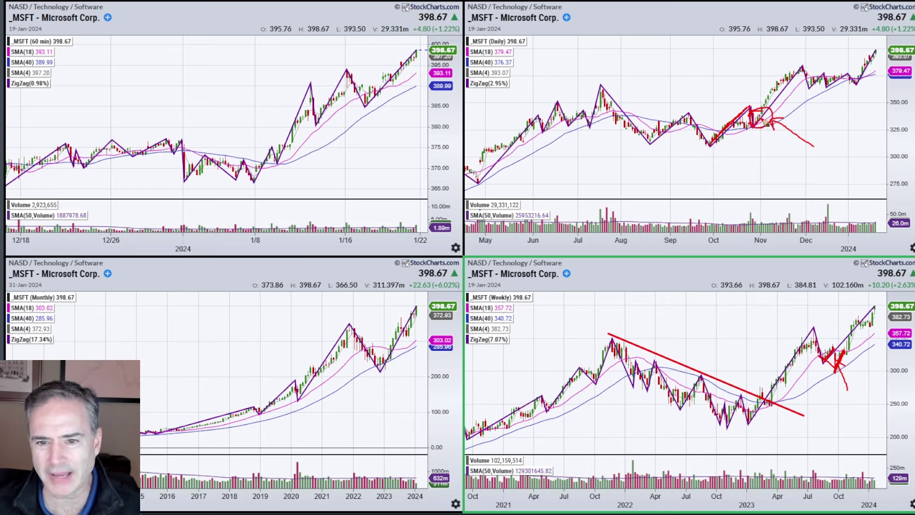
{"action": "left_click_drag", "start_coordinate": [819, 146], "coordinate": [833, 157]}
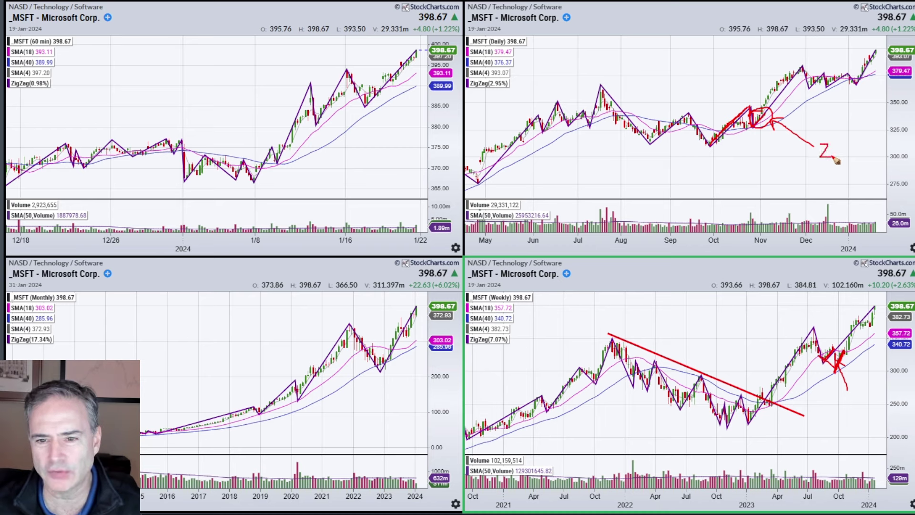
{"action": "left_click_drag", "start_coordinate": [849, 362], "coordinate": [869, 369]}
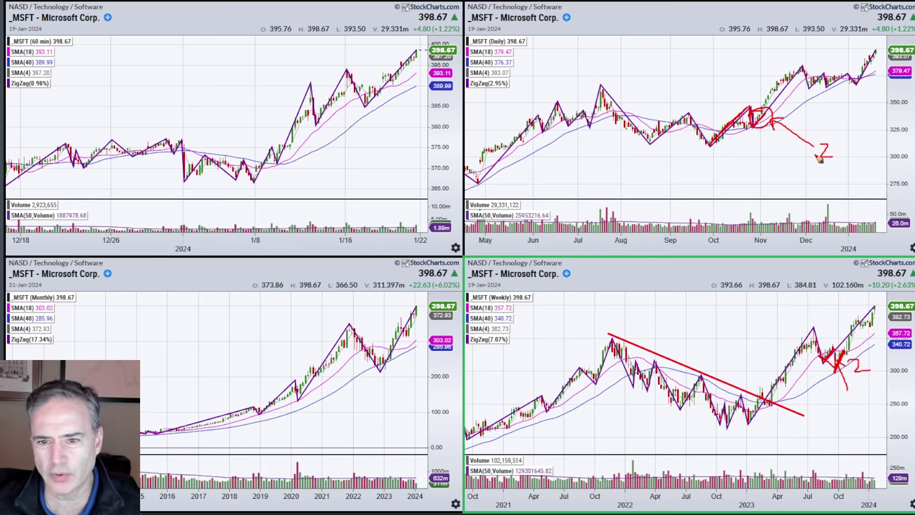
{"action": "key", "text": "Escape"}
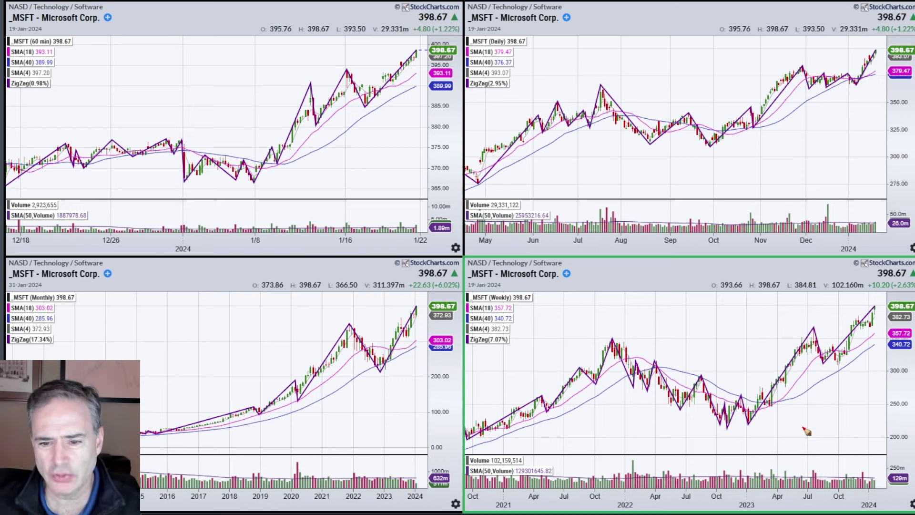
{"action": "mouse_move", "coordinate": [789, 433]}
{"action": "left_mouse_down"}
{"action": "mouse_move", "coordinate": [828, 429]}
{"action": "mouse_move", "coordinate": [855, 409]}
{"action": "mouse_move", "coordinate": [843, 421]}
{"action": "left_mouse_up"}
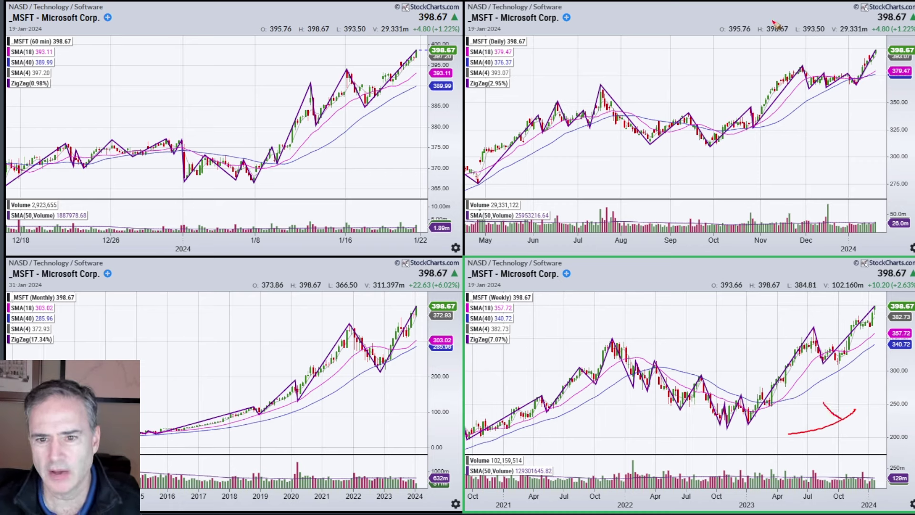
{"action": "mouse_move", "coordinate": [772, 170]}
{"action": "left_mouse_down"}
{"action": "mouse_move", "coordinate": [754, 141]}
{"action": "mouse_move", "coordinate": [758, 132]}
{"action": "left_mouse_up"}
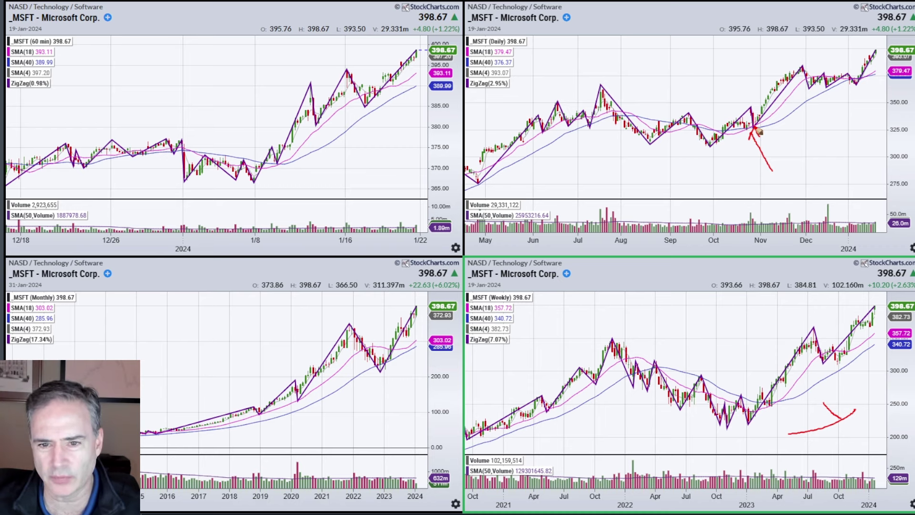
{"action": "left_click_drag", "start_coordinate": [777, 168], "coordinate": [785, 188]}
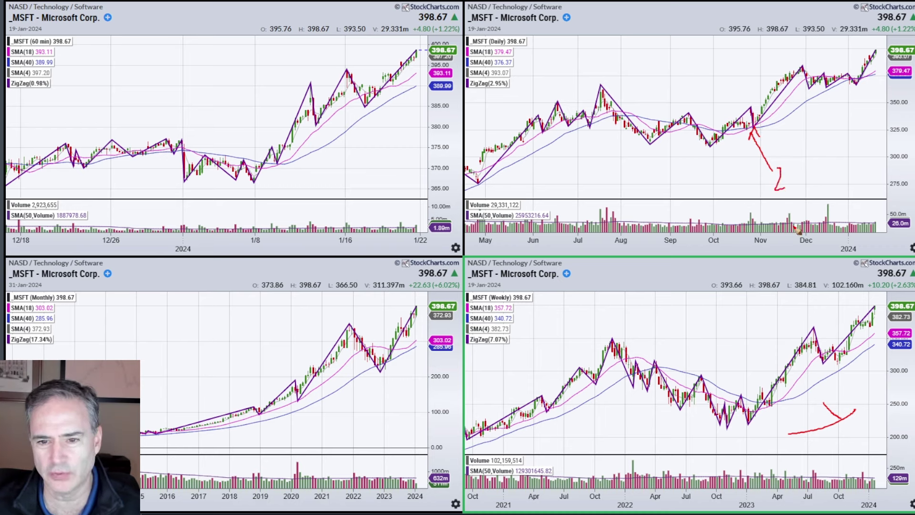
{"action": "key", "text": "e"}
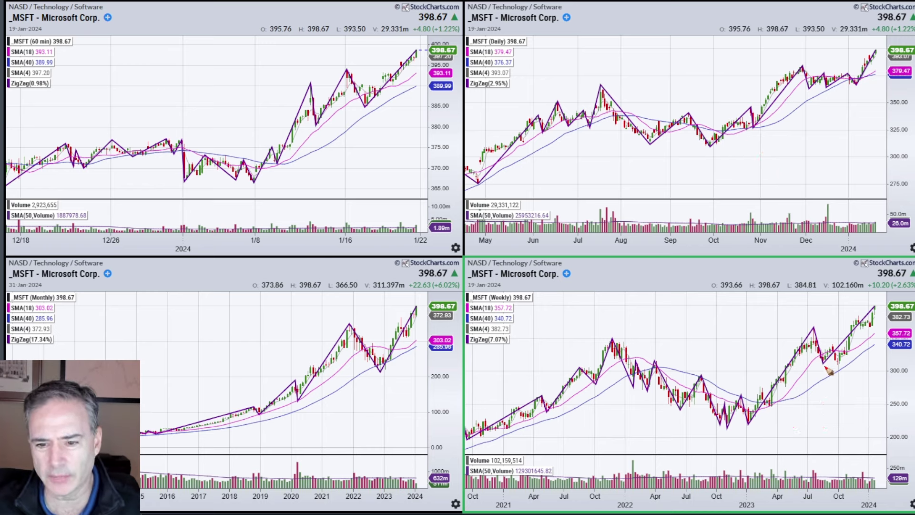
{"action": "mouse_move", "coordinate": [789, 402]}
{"action": "left_mouse_down"}
{"action": "mouse_move", "coordinate": [858, 364]}
{"action": "mouse_move", "coordinate": [799, 401]}
{"action": "left_mouse_up"}
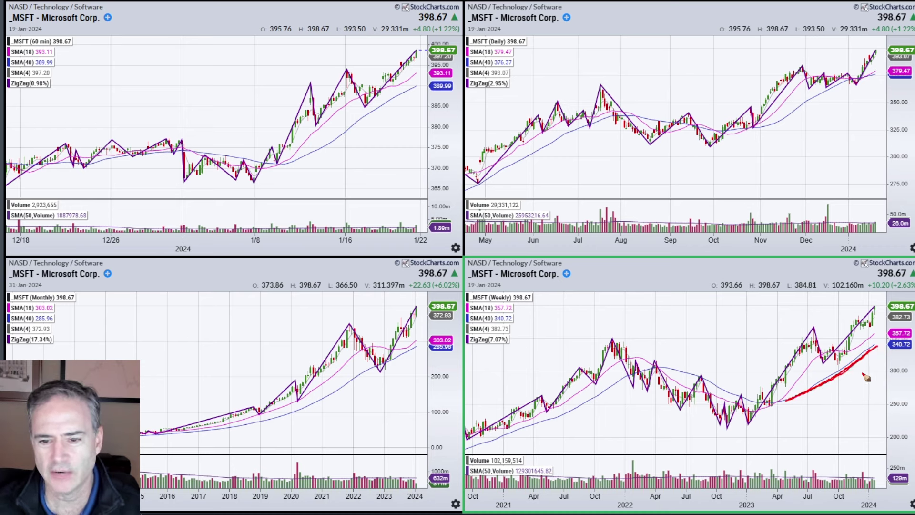
{"action": "left_click_drag", "start_coordinate": [837, 355], "coordinate": [852, 351]}
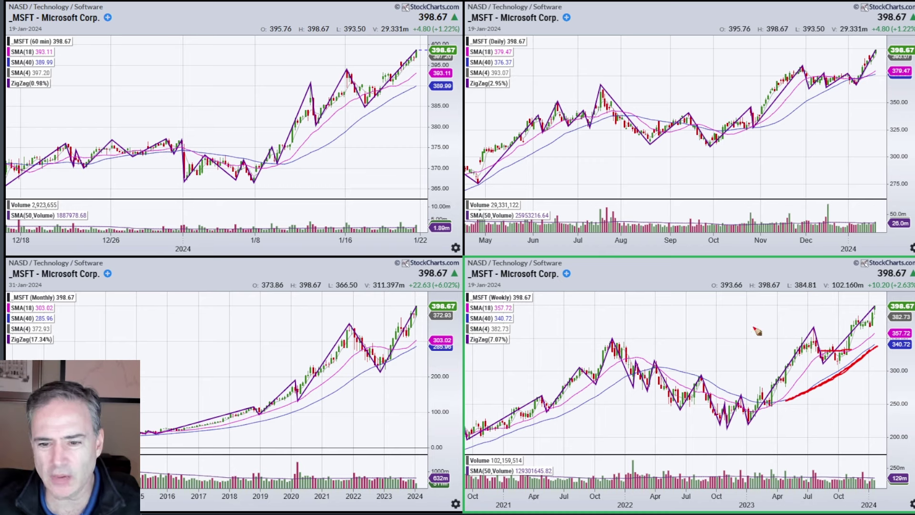
{"action": "key", "text": "e"}
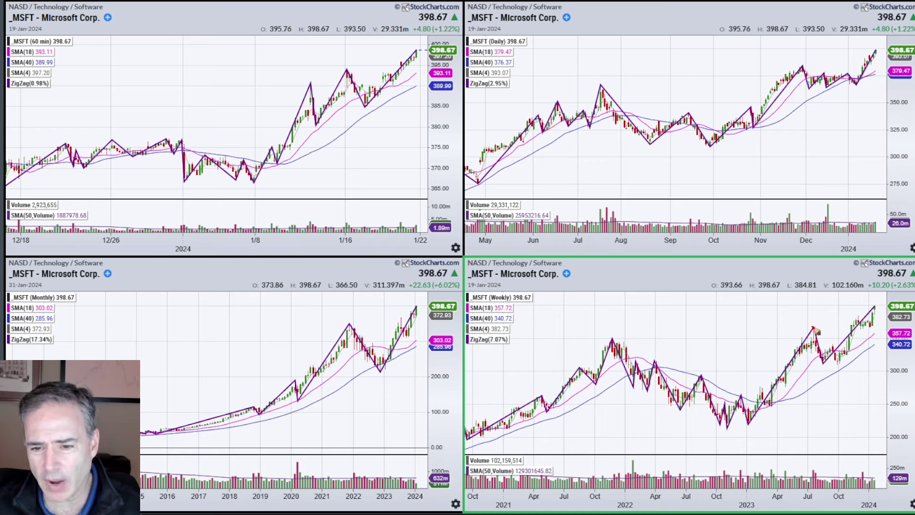
Trace, erase and retrace the weekly mid-2023 zigzag, then arrow the daily November breakout.
{"action": "mouse_move", "coordinate": [816, 331]}
{"action": "left_mouse_down"}
{"action": "mouse_move", "coordinate": [824, 361]}
{"action": "mouse_move", "coordinate": [830, 344]}
{"action": "mouse_move", "coordinate": [847, 378]}
{"action": "left_mouse_up"}
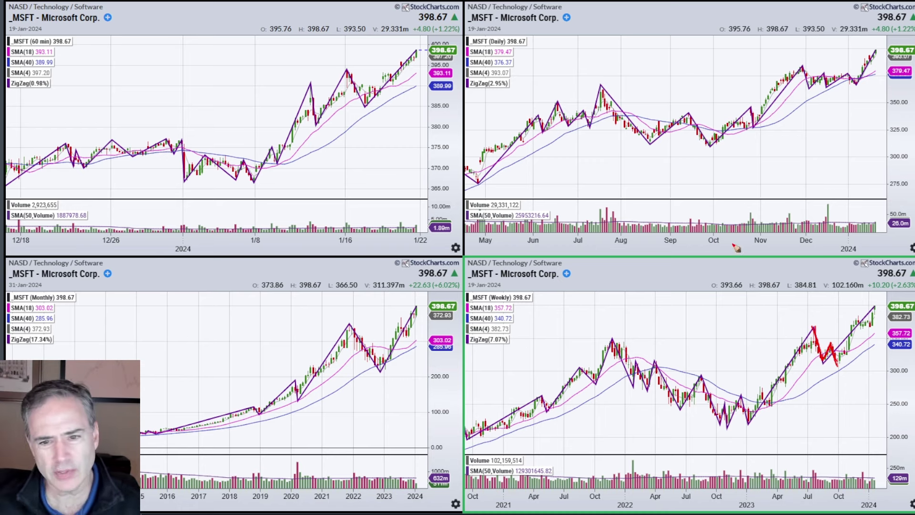
{"action": "key", "text": "e"}
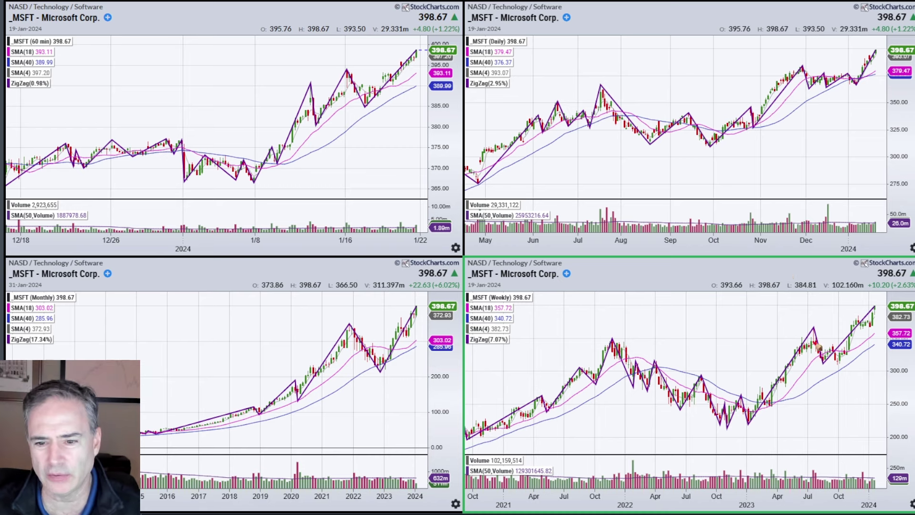
{"action": "left_click_drag", "start_coordinate": [813, 328], "coordinate": [826, 361]}
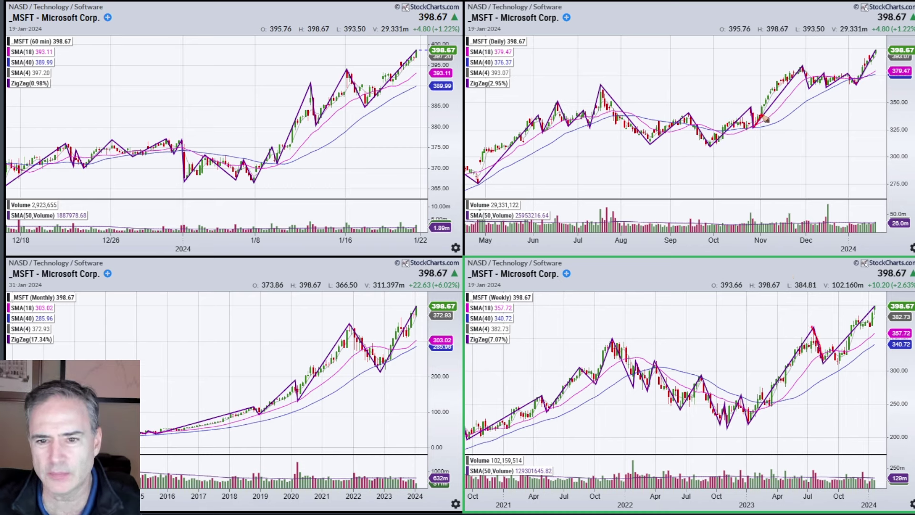
{"action": "mouse_move", "coordinate": [784, 149]}
{"action": "left_mouse_down"}
{"action": "mouse_move", "coordinate": [769, 131]}
{"action": "mouse_move", "coordinate": [771, 141]}
{"action": "left_mouse_up"}
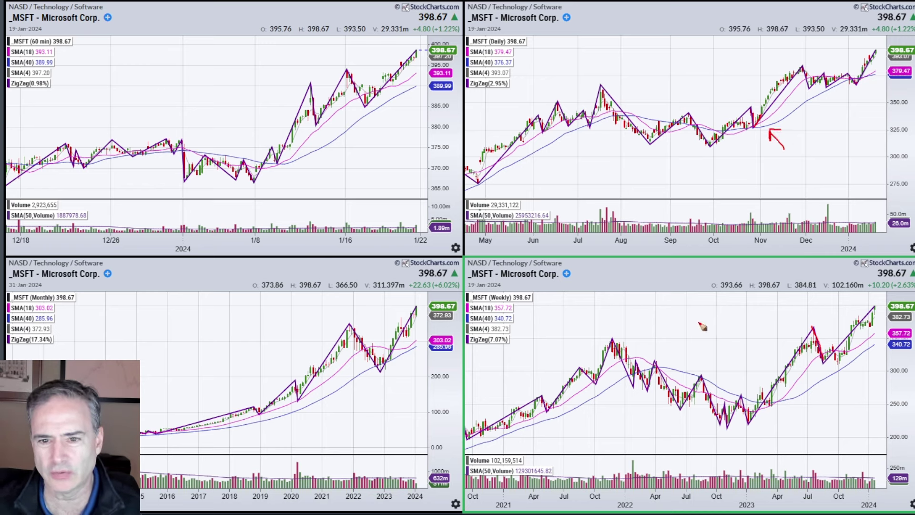